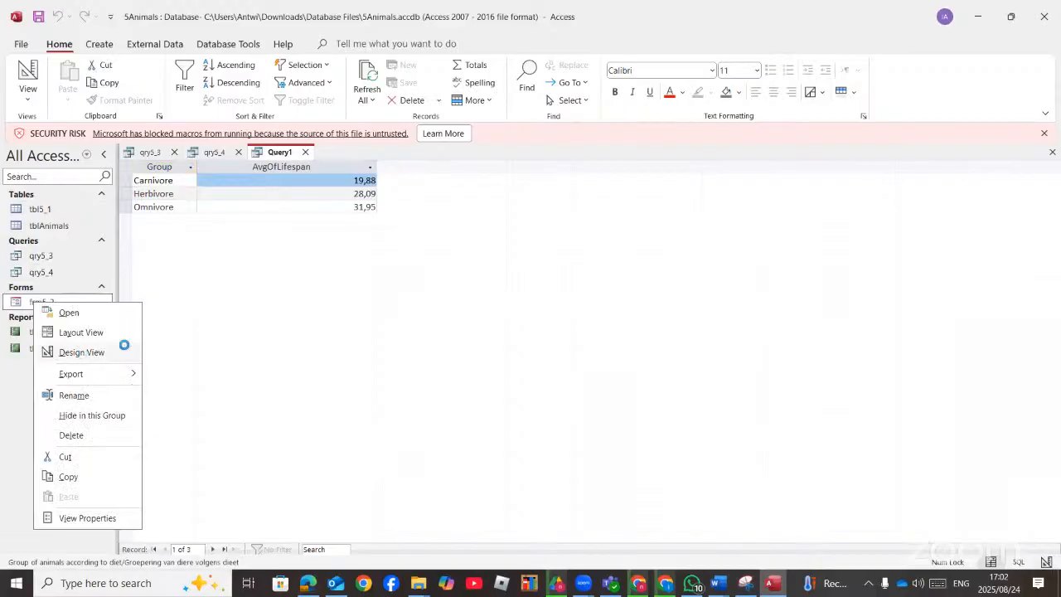
- Open the frm5_2 form in Design View and check the Group field requirement in the question PDF
left_click(82, 353)
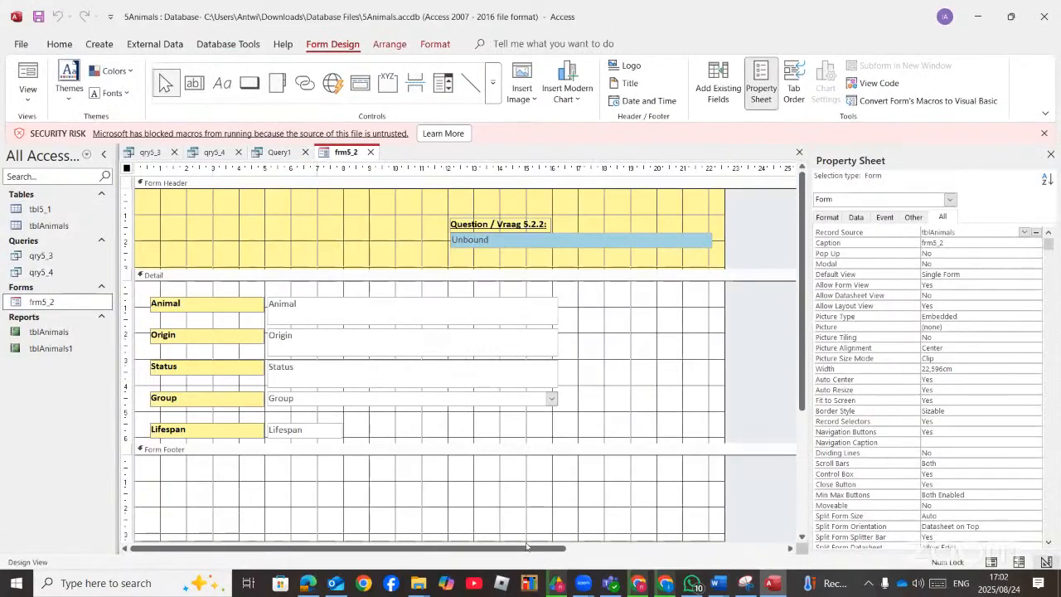
left_click(308, 583)
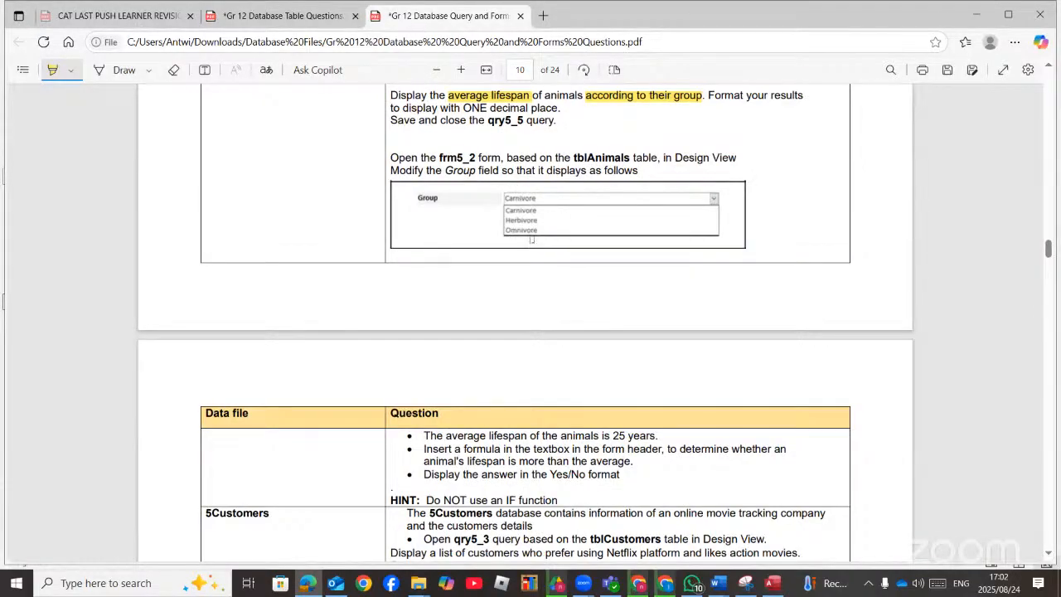
left_click(313, 585)
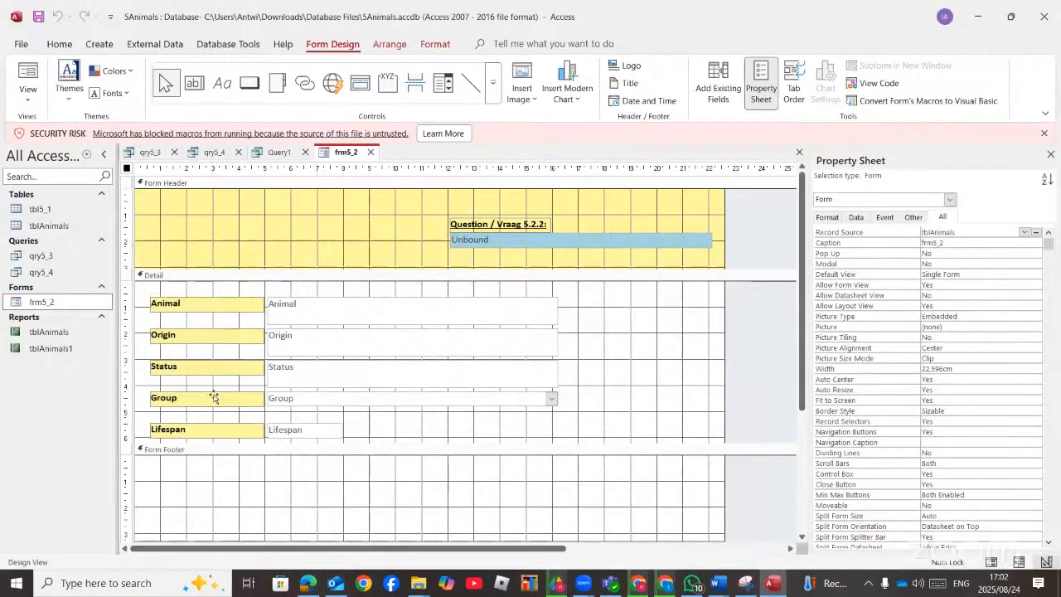
- Check which control types the Group combo box can be changed to, leaving it as it is
left_click(214, 398)
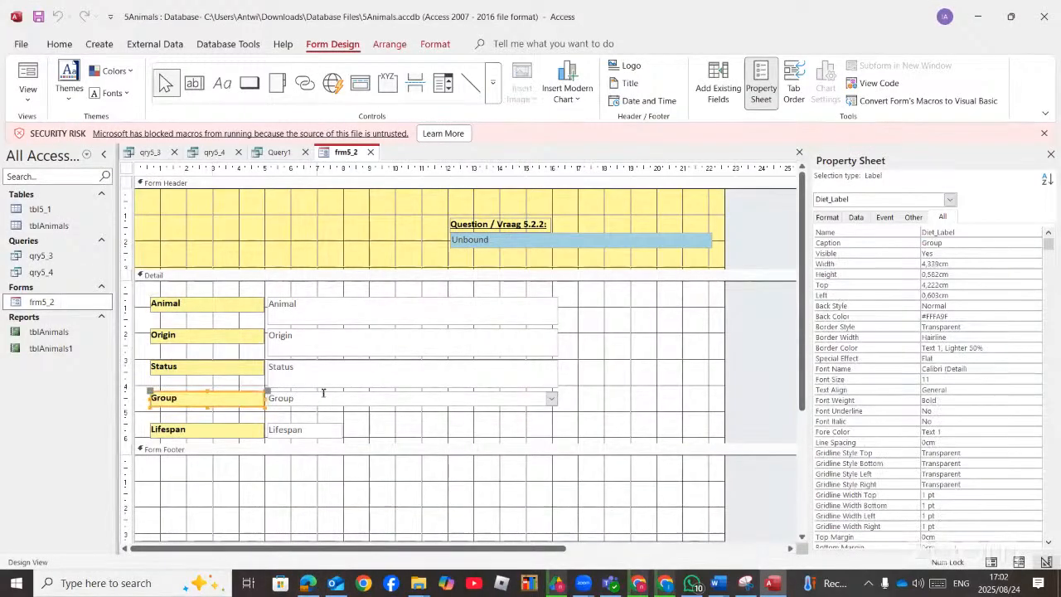
left_click(323, 393)
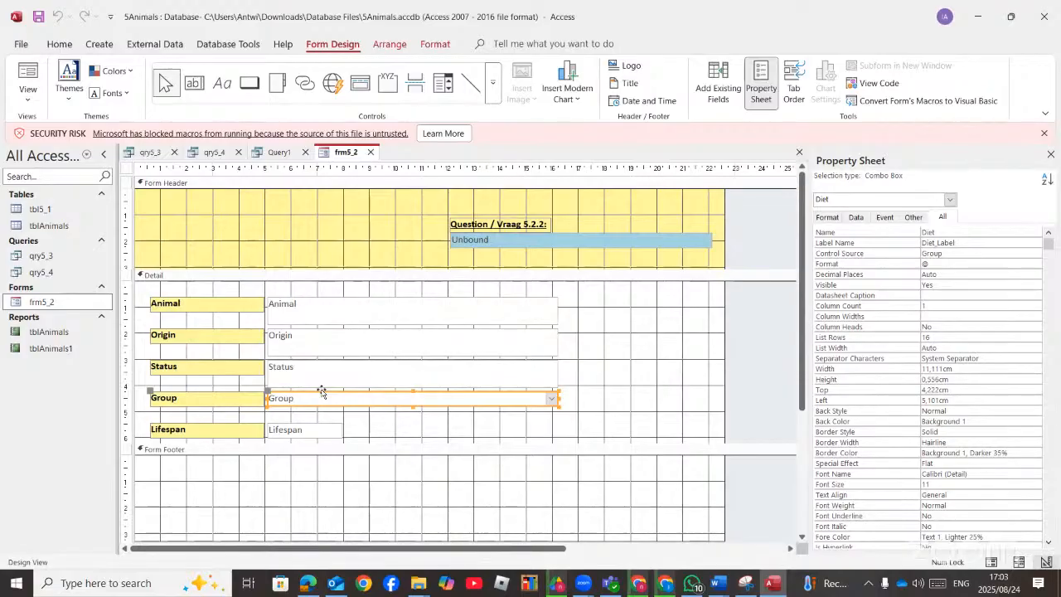
right_click(322, 392)
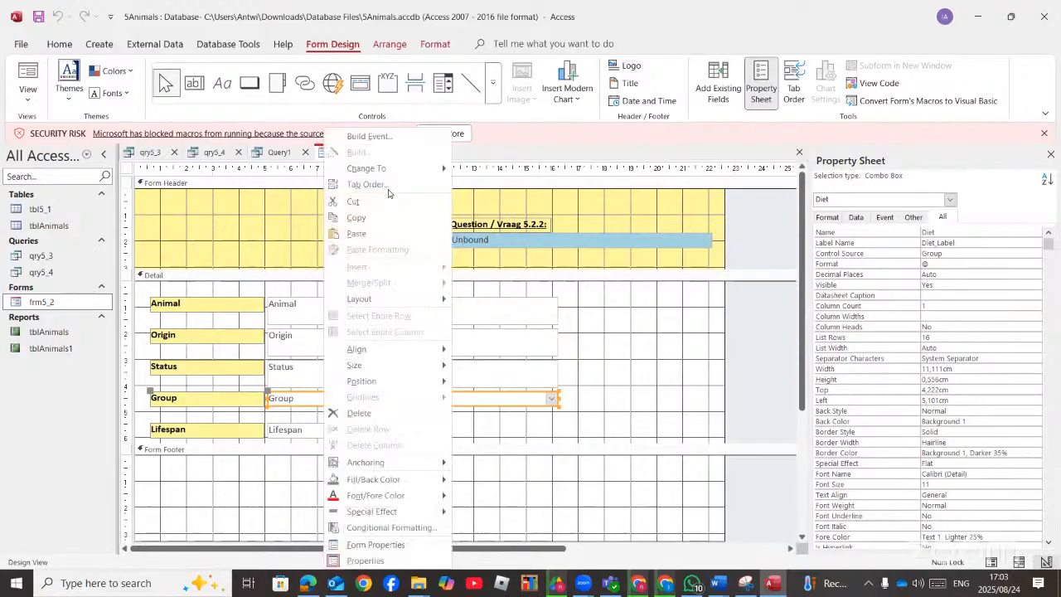
mouse_move(395, 169)
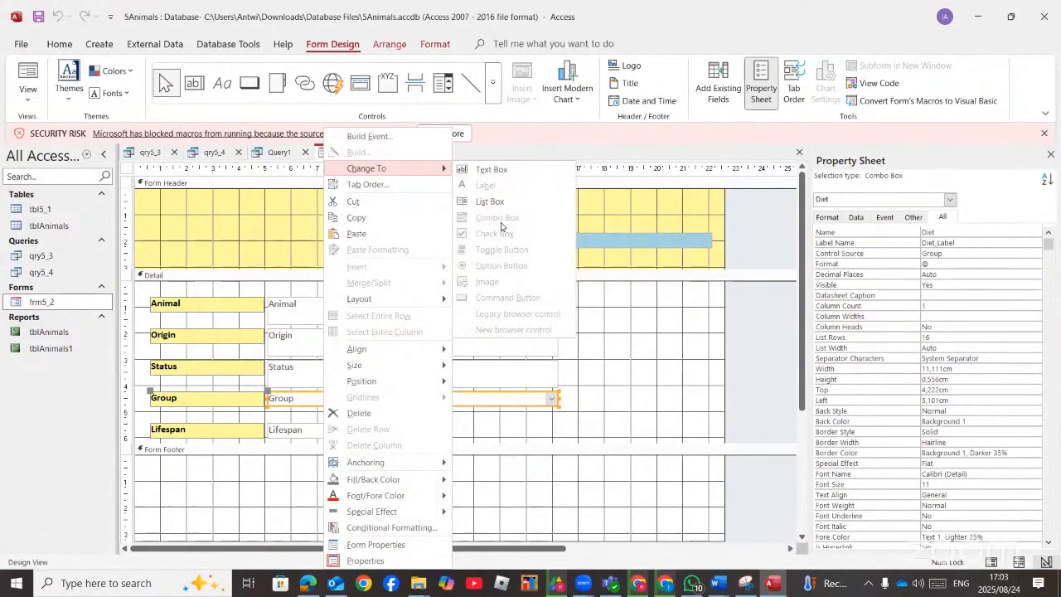
left_click(548, 413)
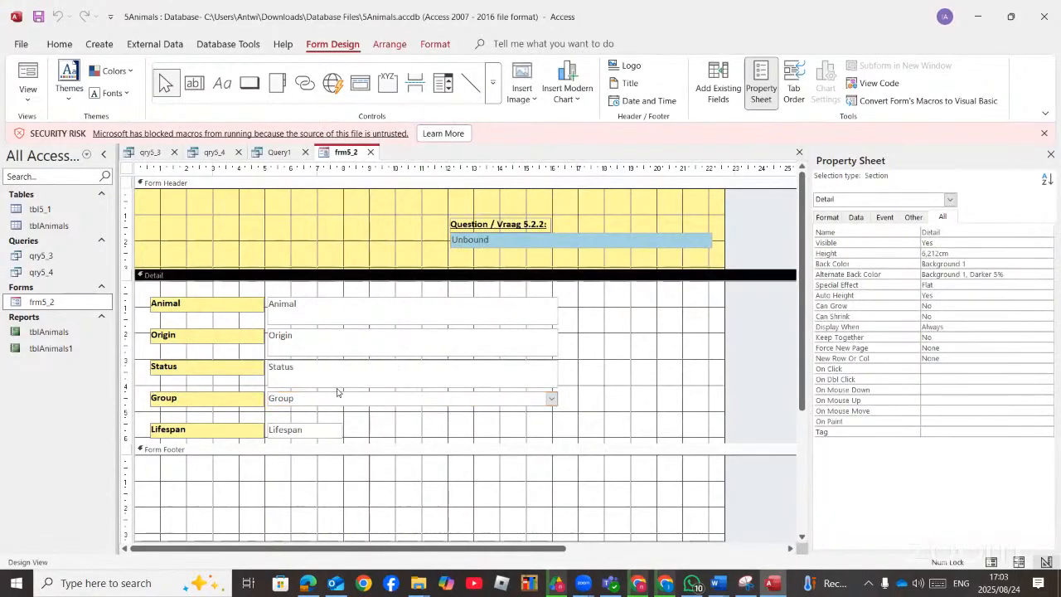
left_click(338, 394)
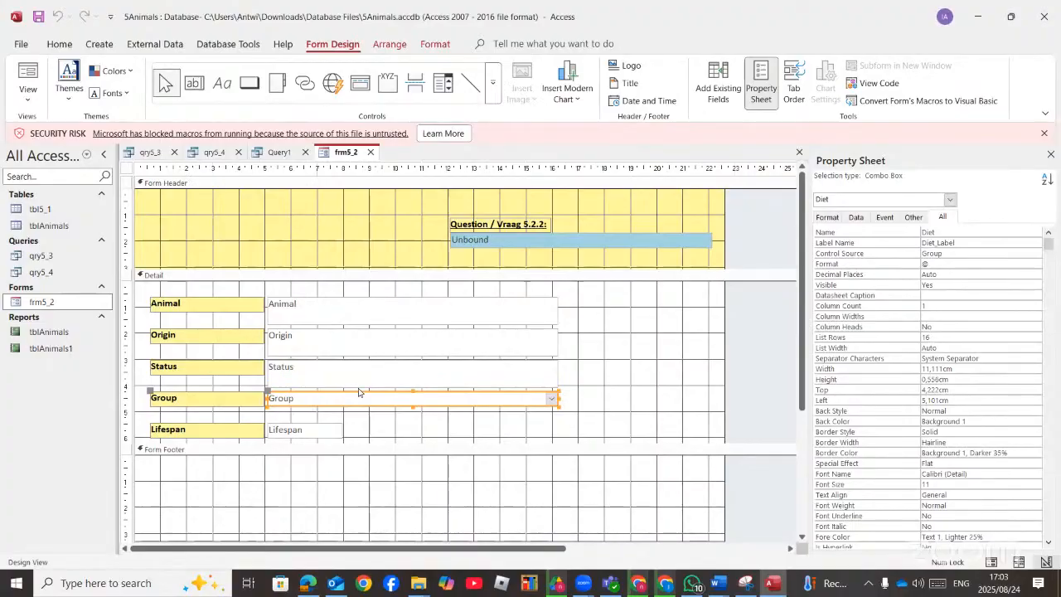
left_click(359, 389)
left_click(361, 402)
left_click(606, 391)
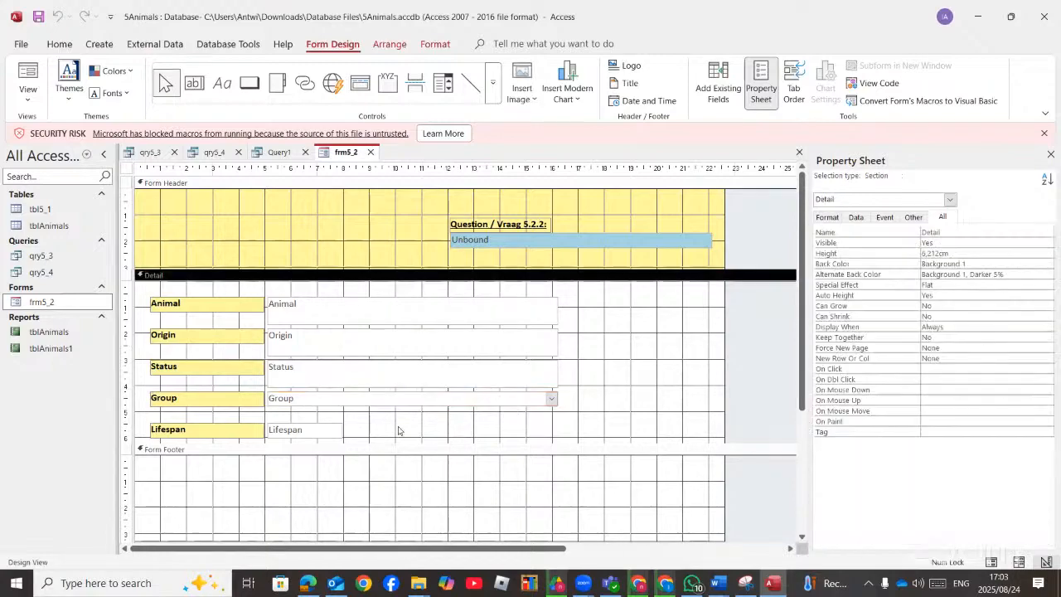
- Examine the Group combo box's data properties and row source choices, and compare them with the required list in the question PDF
left_click(345, 405)
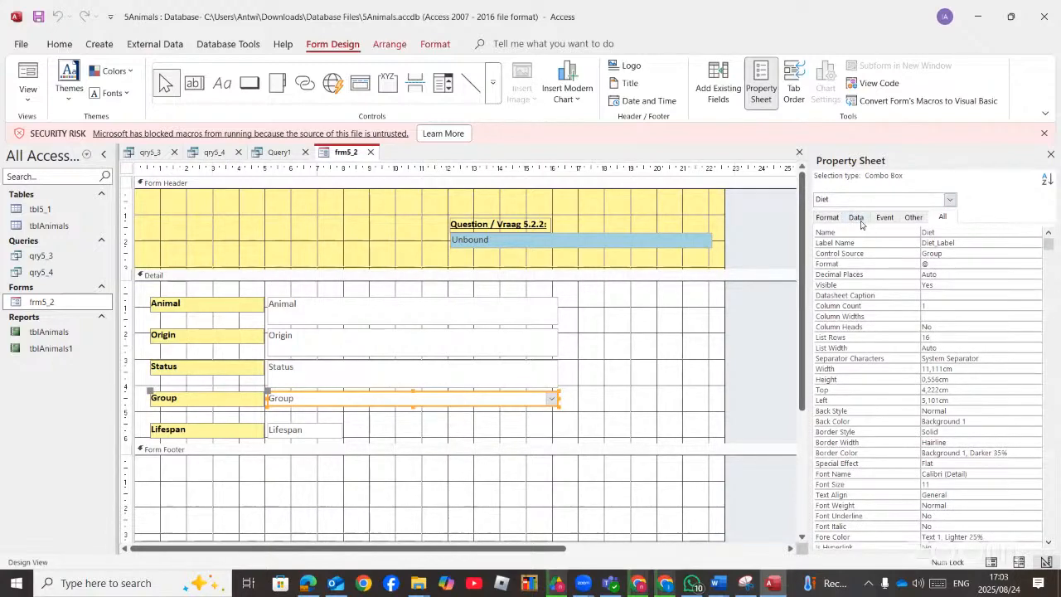
left_click(859, 220)
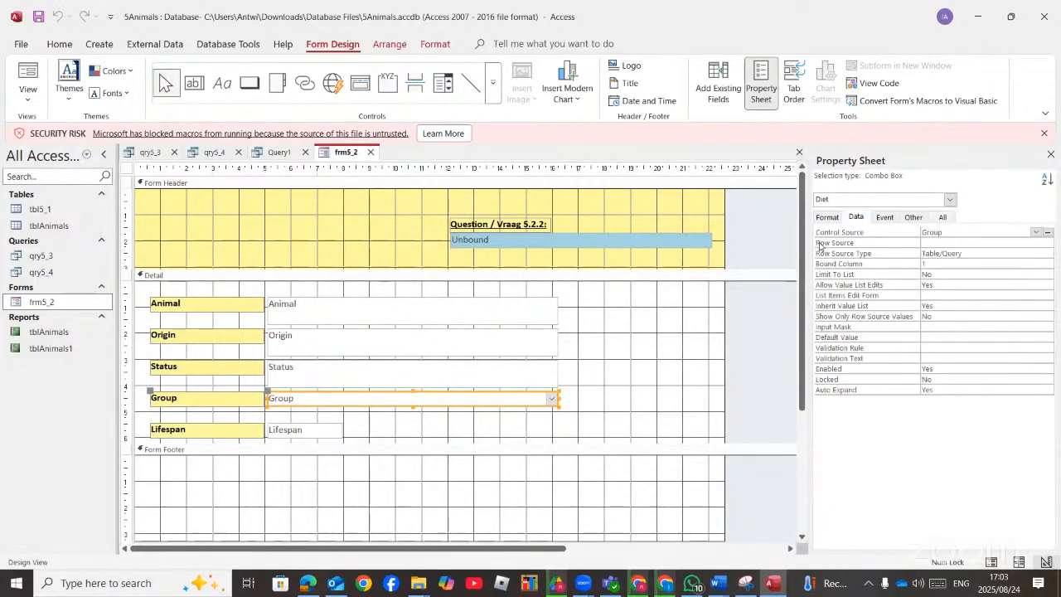
left_click(1033, 242)
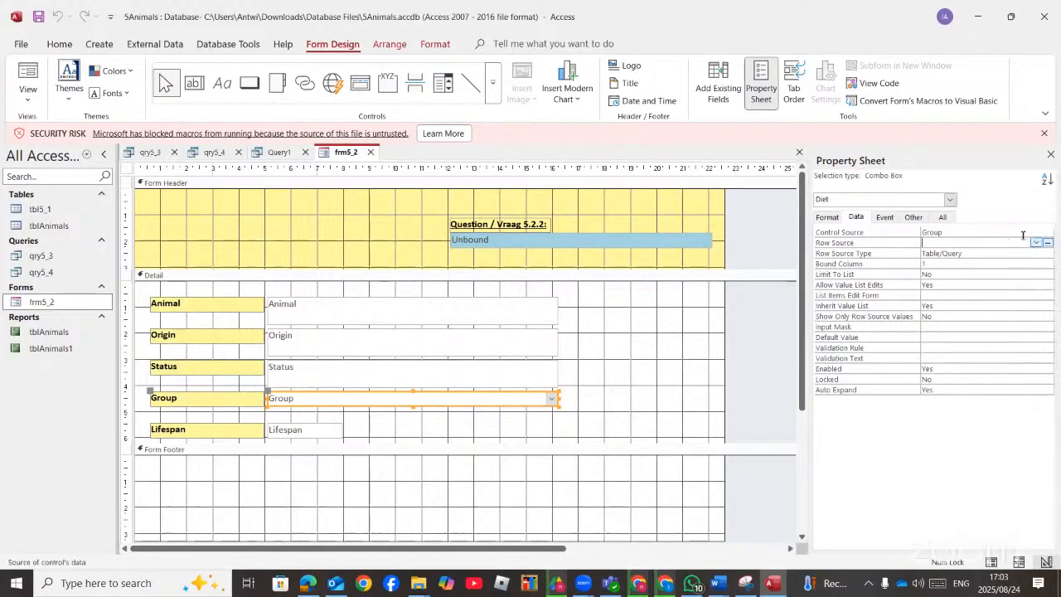
left_click(1035, 242)
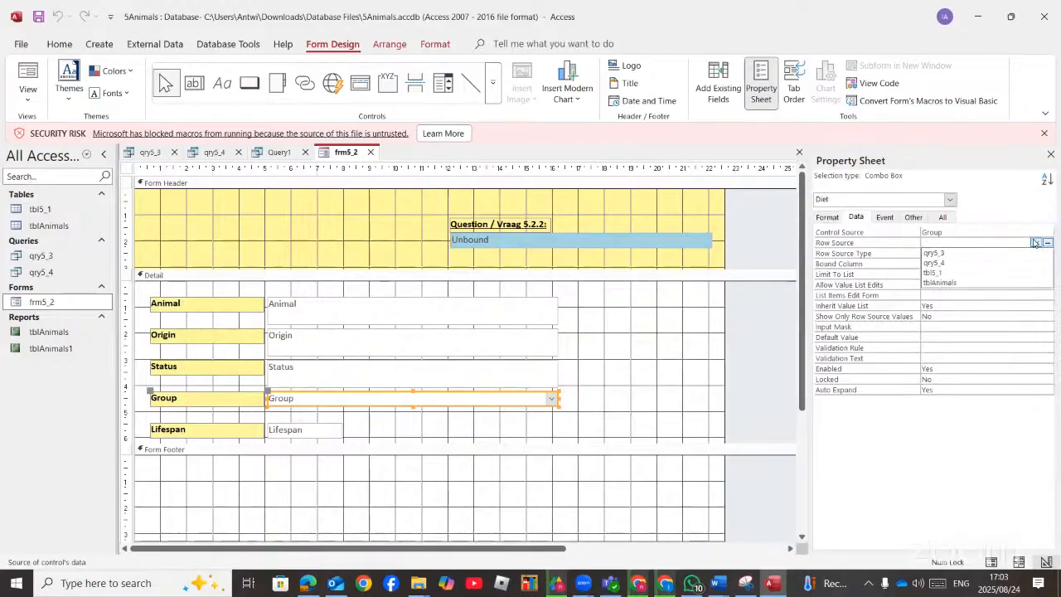
left_click(1035, 242)
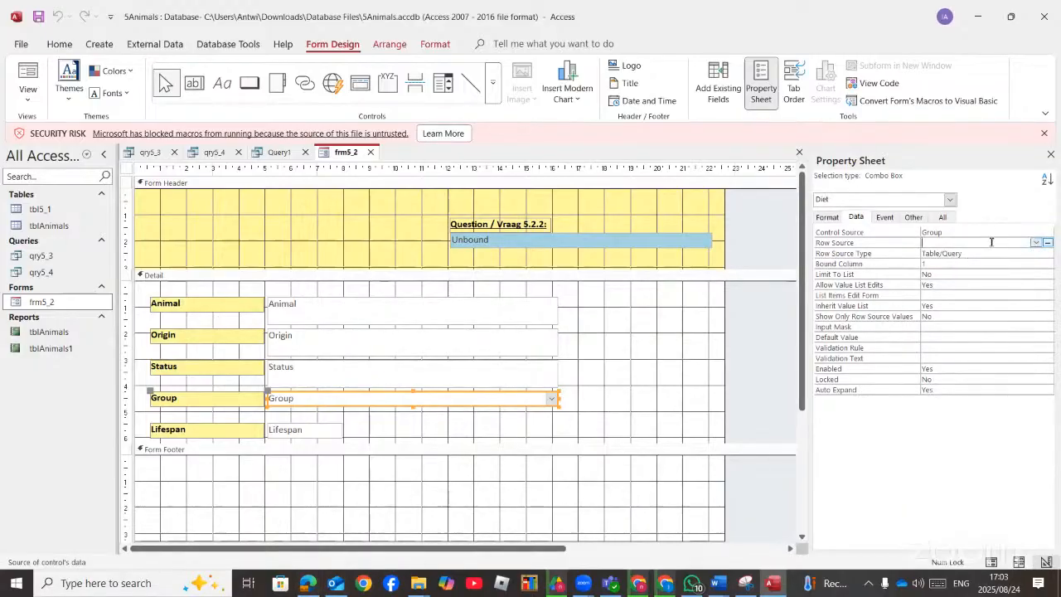
left_click(317, 585)
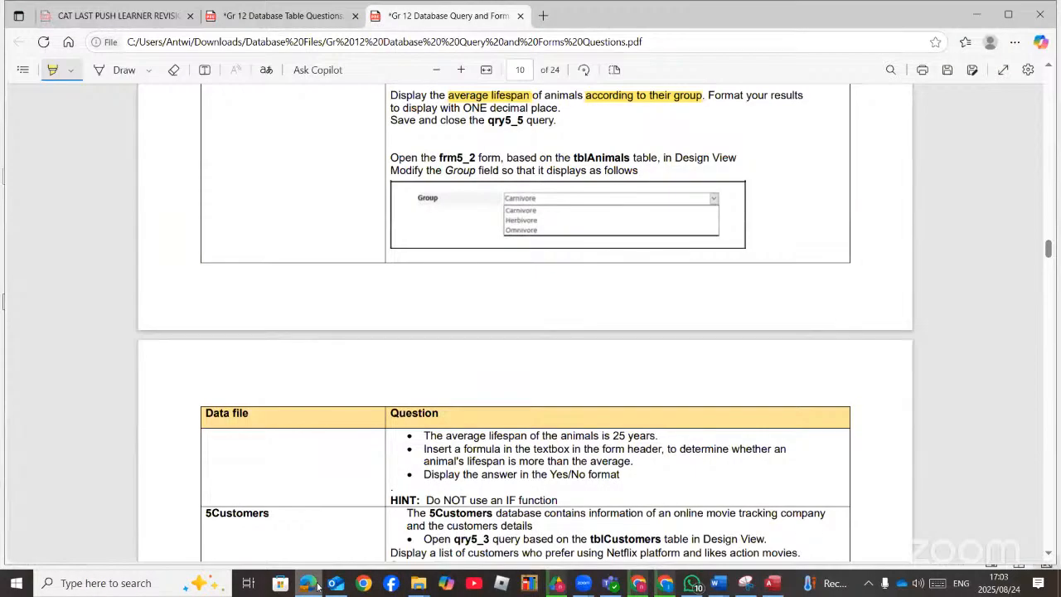
left_click(772, 583)
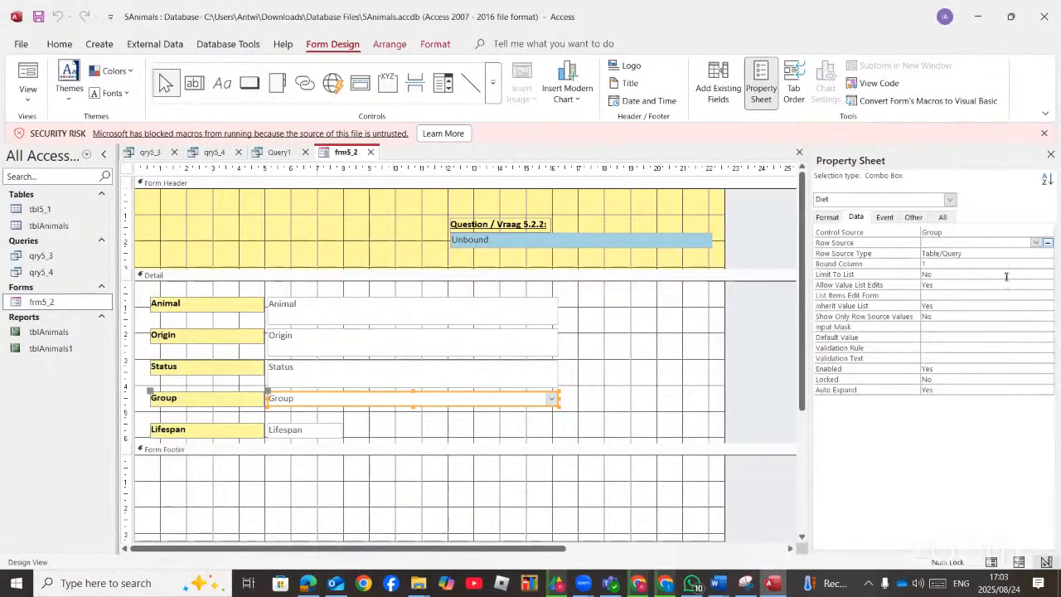
- Set the Group combo box's row source type to Value List with the items carnivore, herbivore and omnivore
left_click(1038, 253)
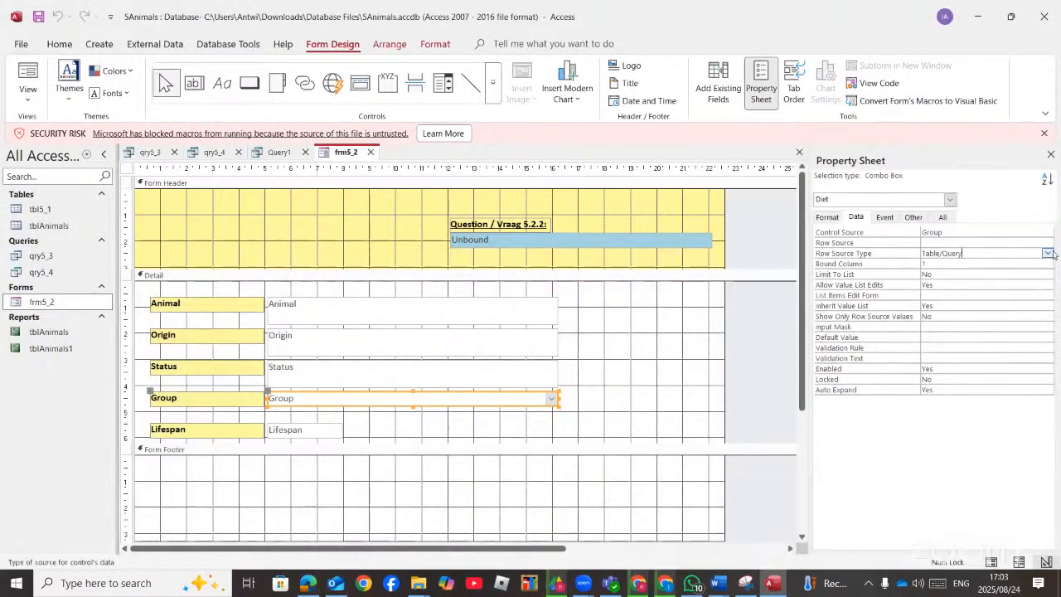
left_click(1048, 253)
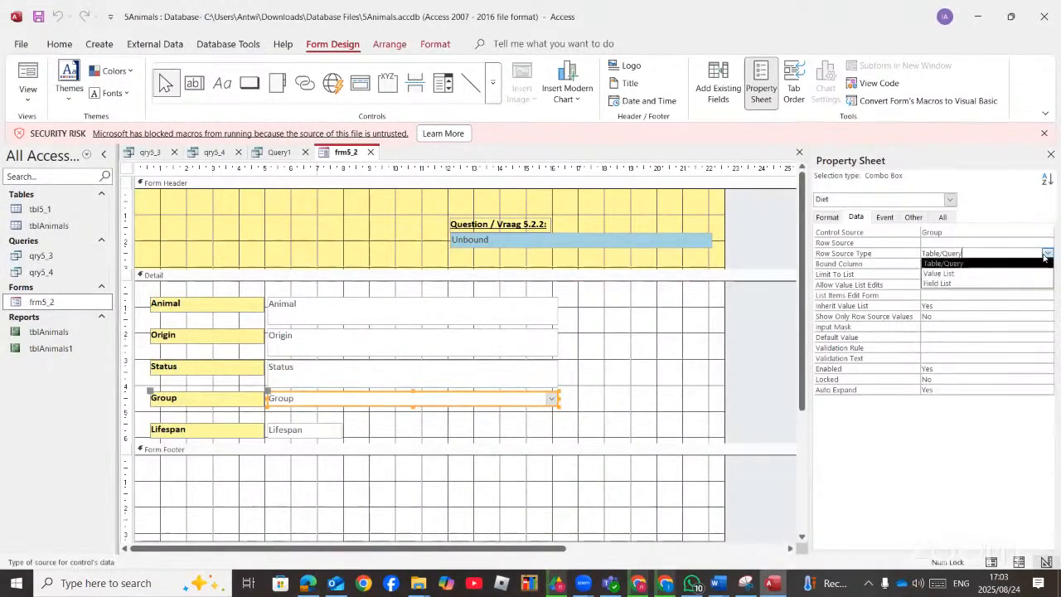
left_click(995, 274)
left_click(978, 241)
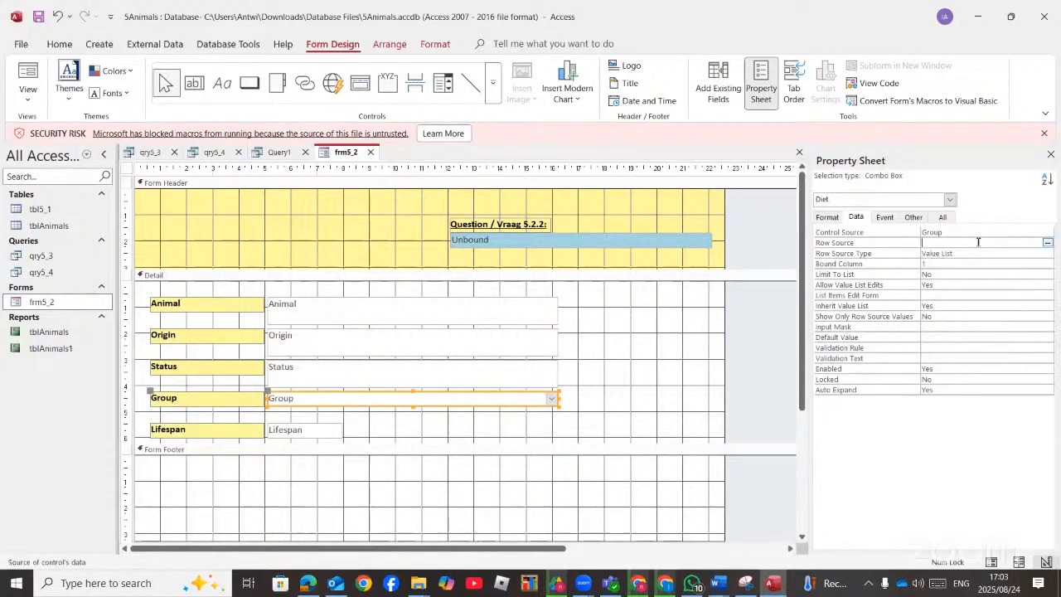
left_click(1047, 243)
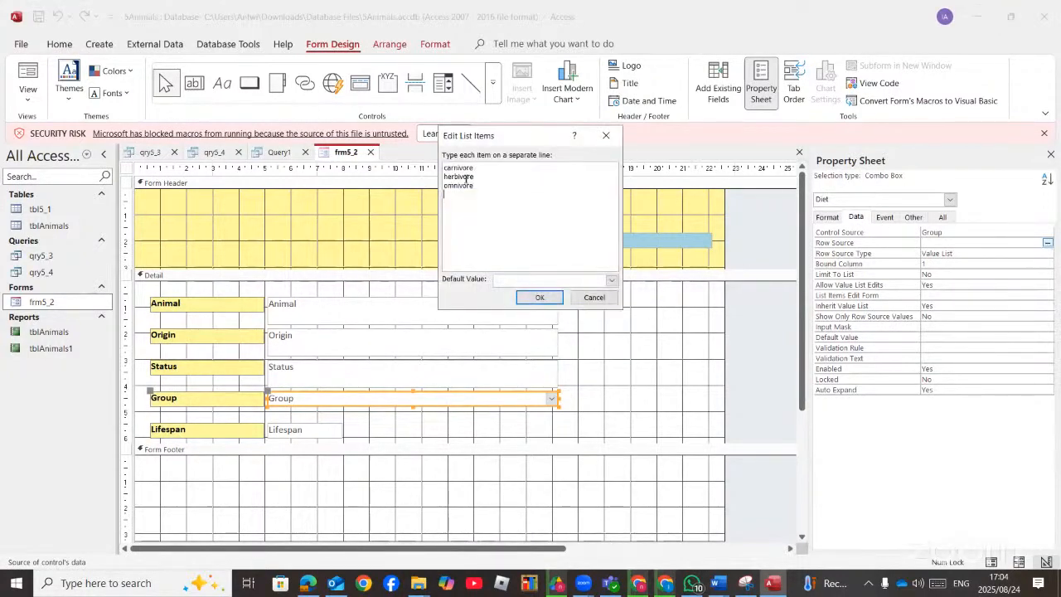
left_click(455, 191)
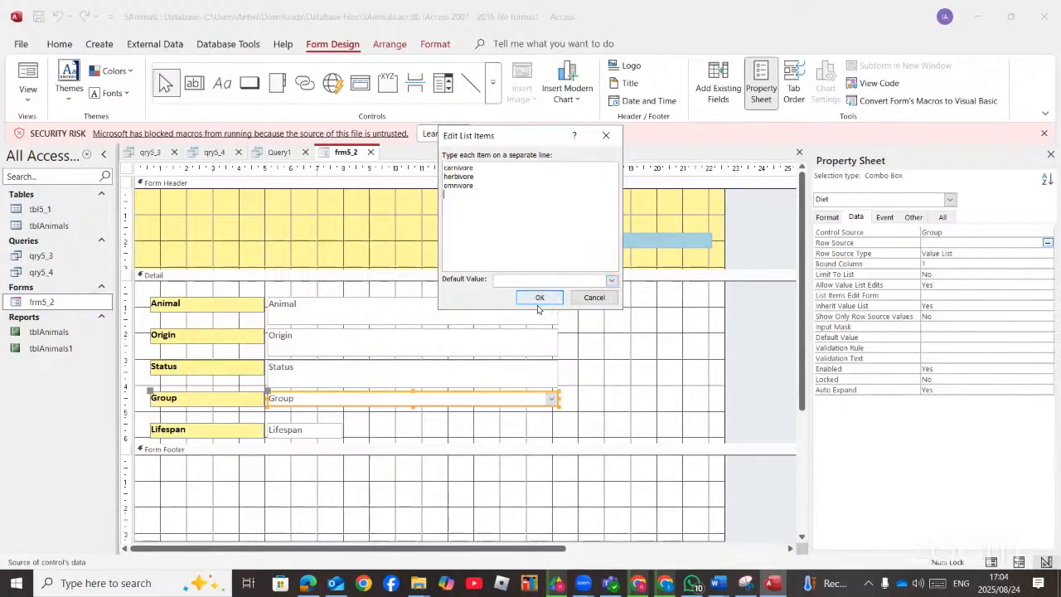
left_click(540, 298)
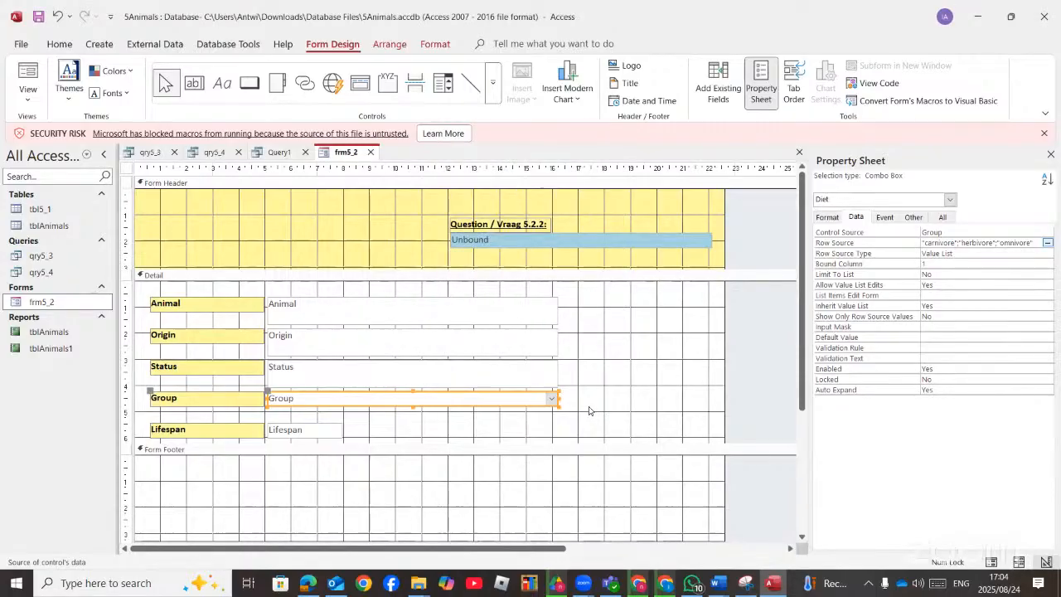
- Read the question PDF's requirements for the form header formula, and return to the frm5_2 form in Access
left_click(308, 585)
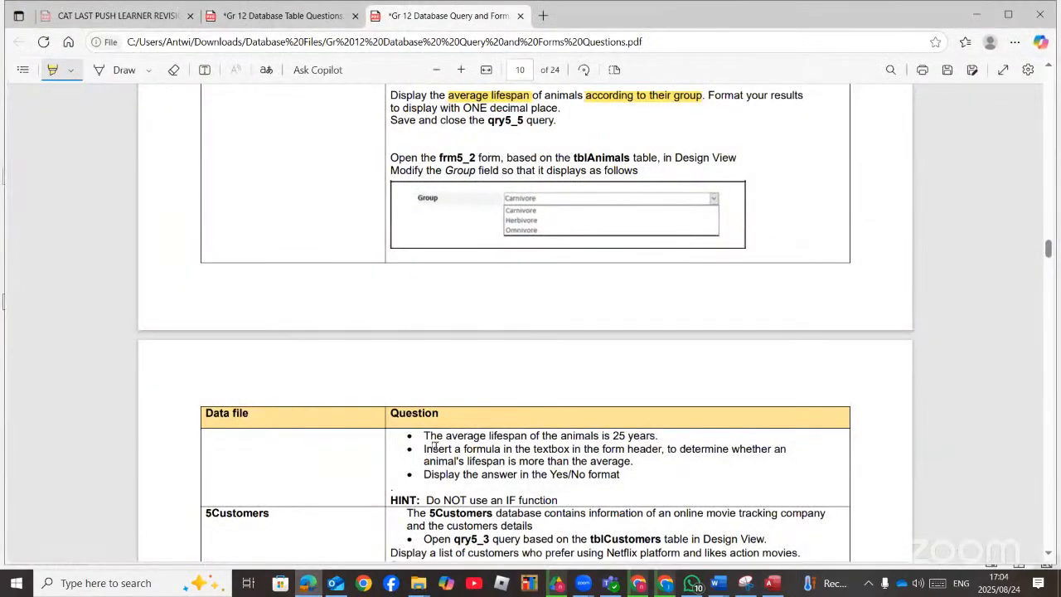
scroll(435, 448, "down", 1)
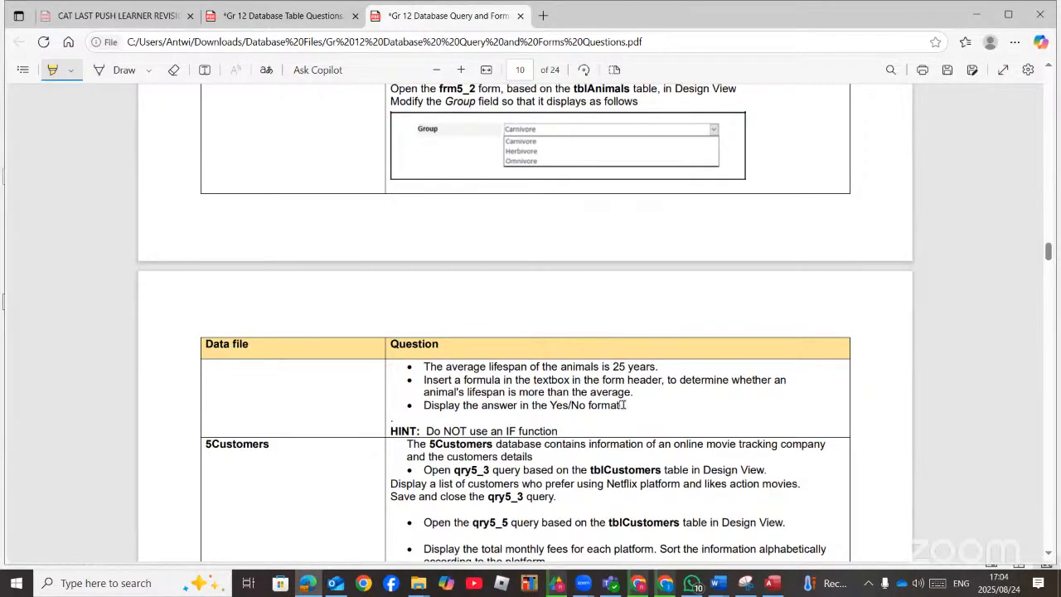
left_click(779, 590)
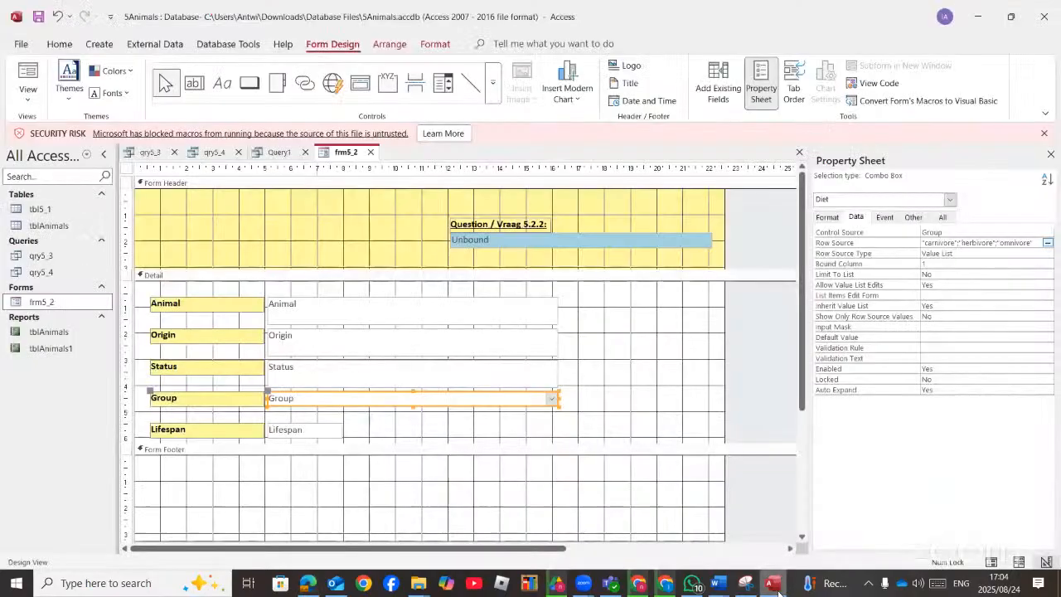
- Open the Expression Builder for the unbound text box in the form header and clear its expression
scroll(511, 439, "down", 2)
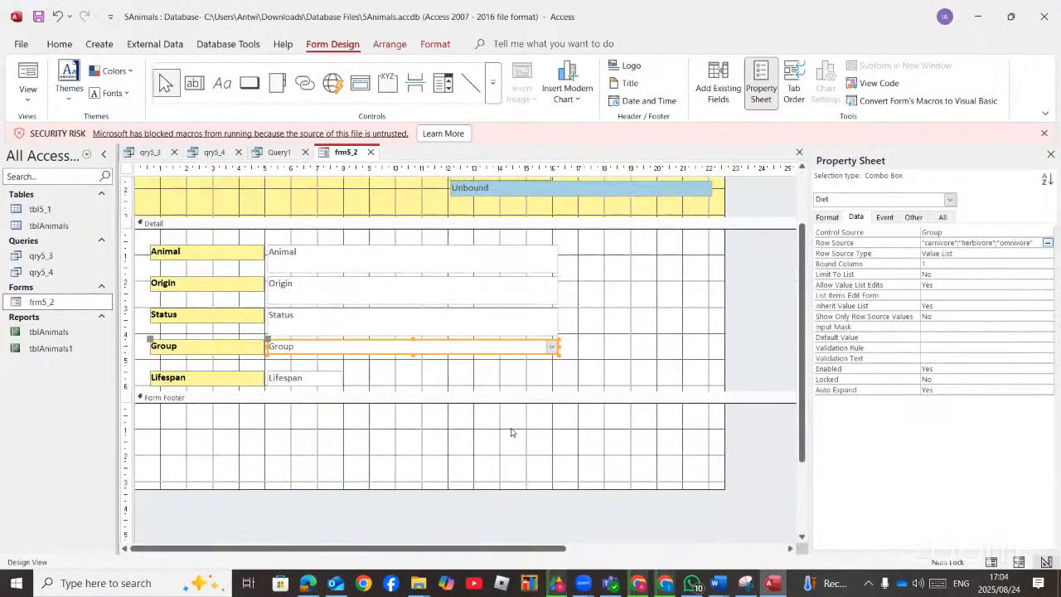
scroll(511, 433, "up", 1)
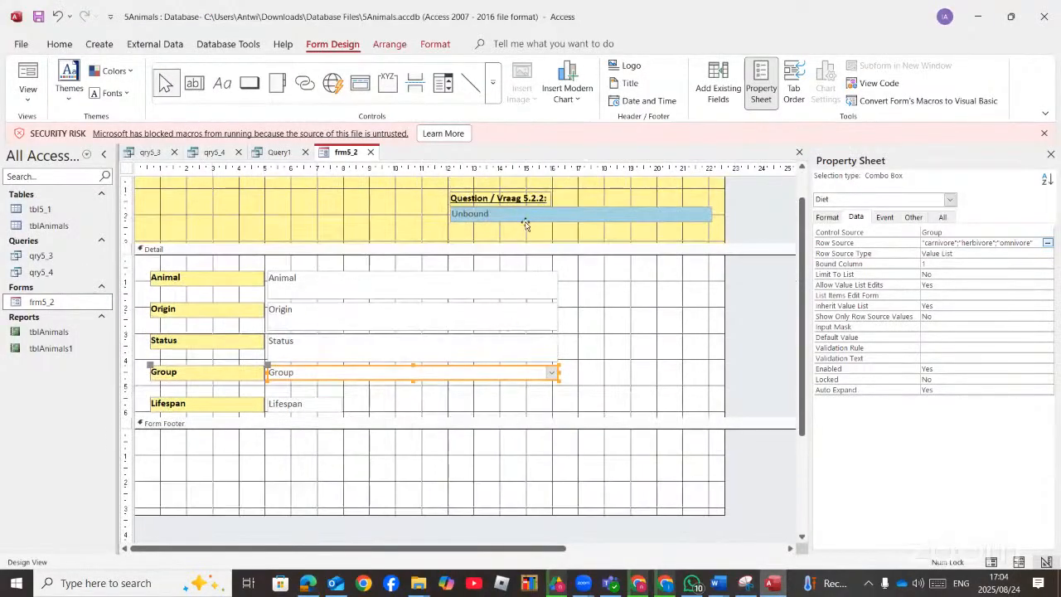
left_click(525, 218)
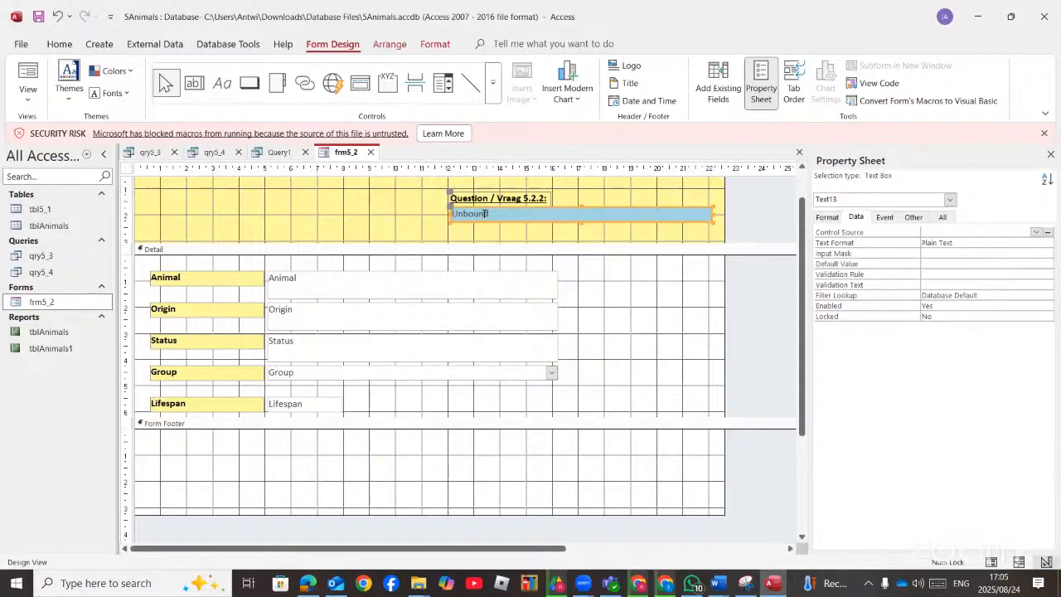
right_click(569, 209)
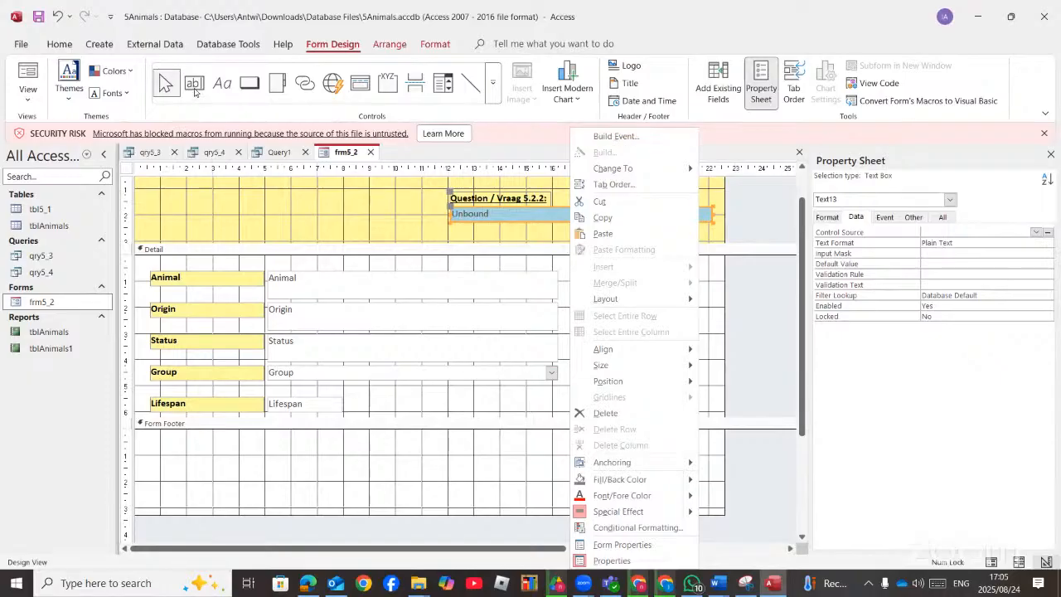
left_click(587, 139)
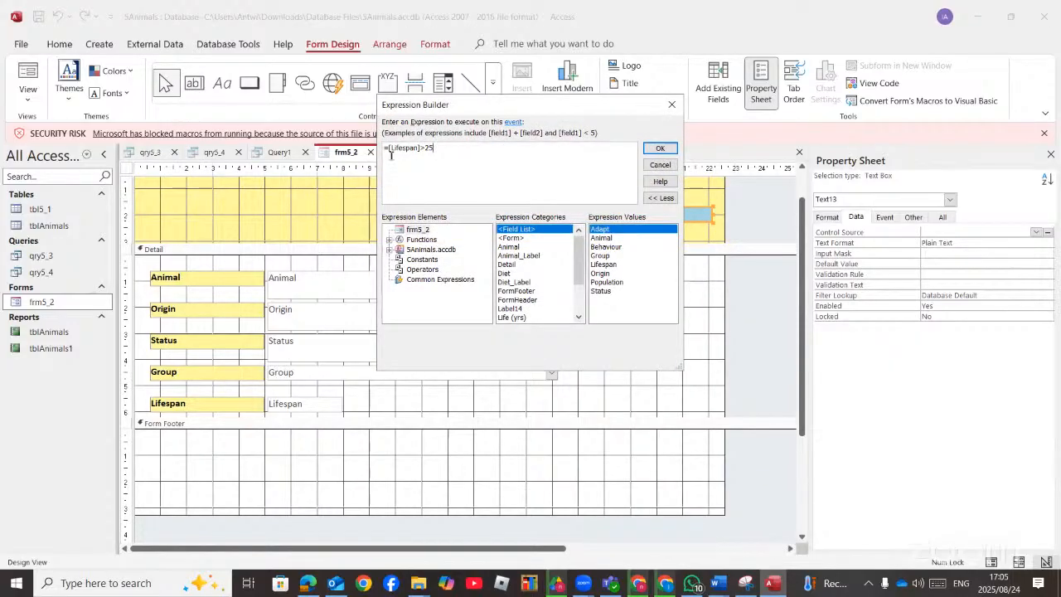
left_click_drag(432, 148, 371, 155)
key("Delete")
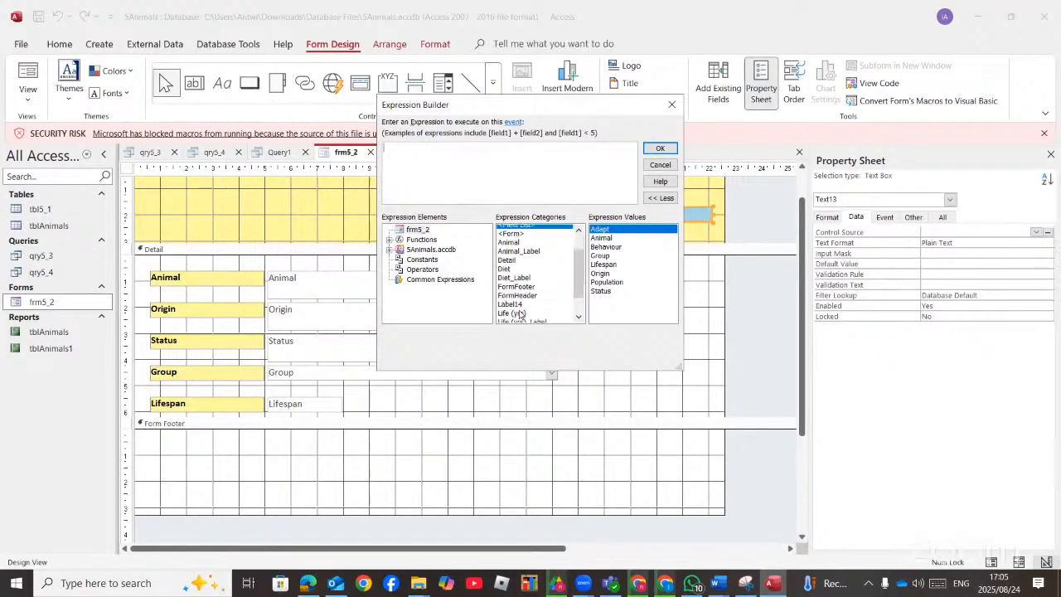
- Try to build the expression [Lifespan] >25 for the header text box in the Expression Builder
scroll(518, 315, "down", 1)
scroll(522, 315, "down", 1)
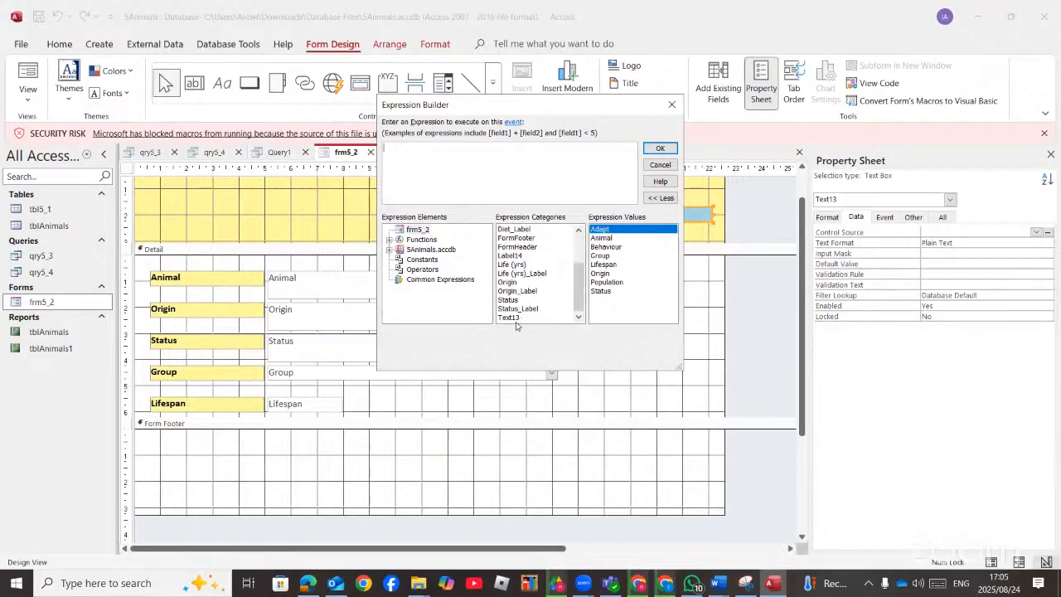
scroll(517, 309, "up", 2)
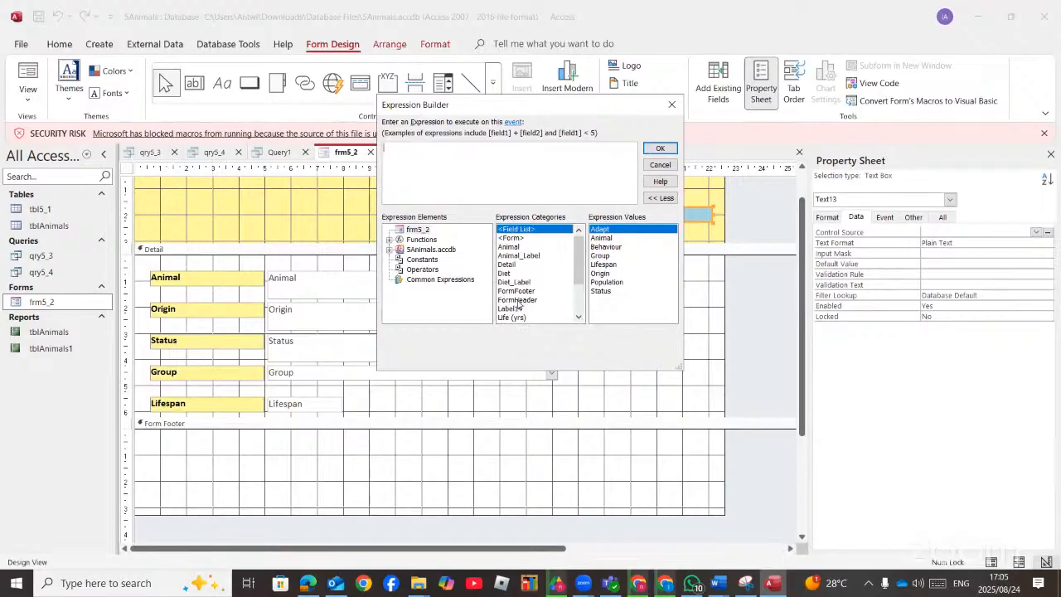
scroll(518, 305, "down", 1)
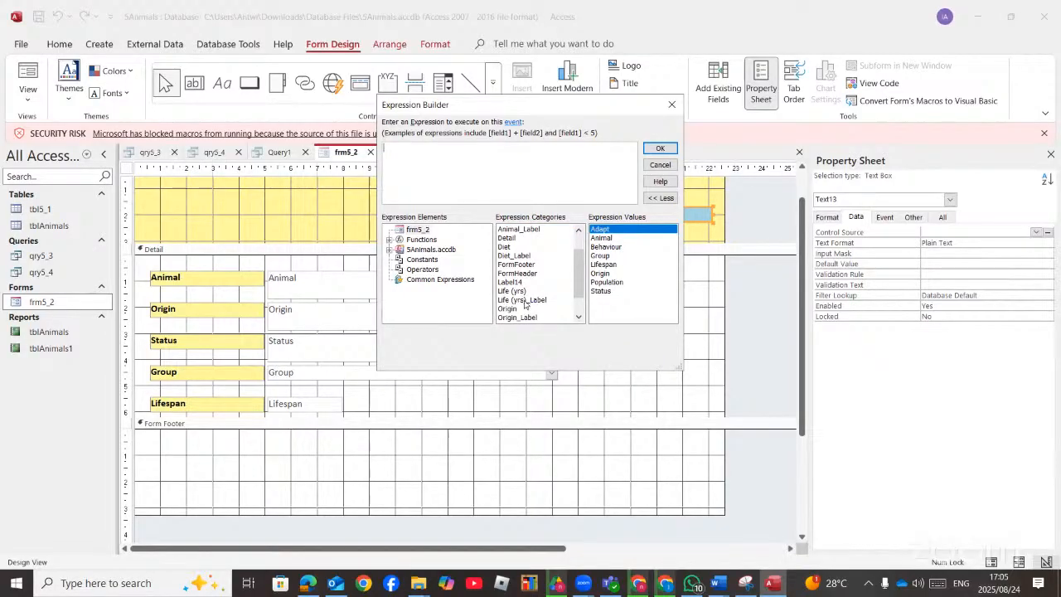
scroll(524, 304, "down", 2)
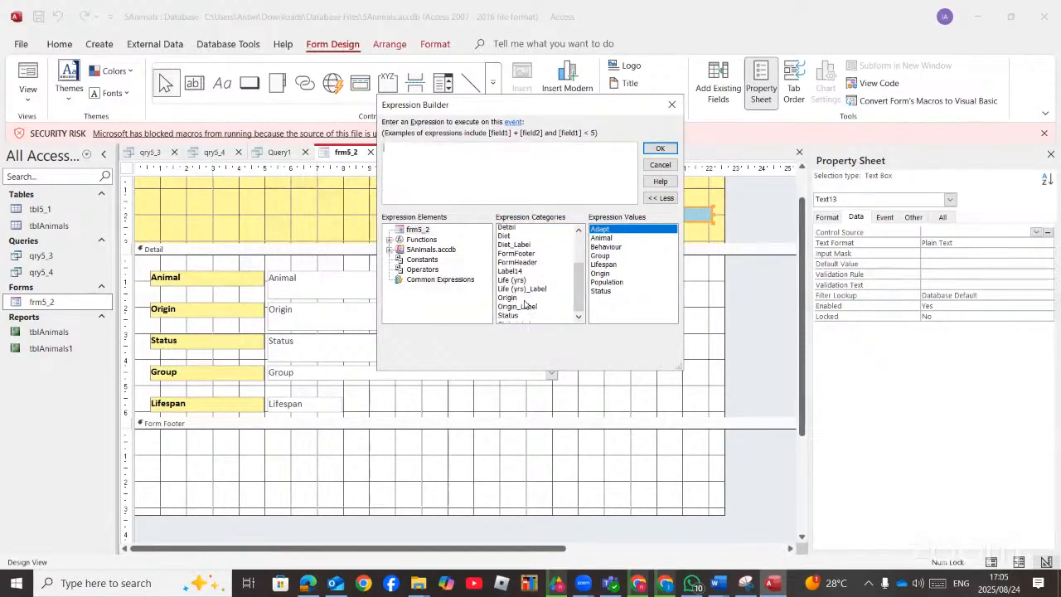
double_click(604, 264)
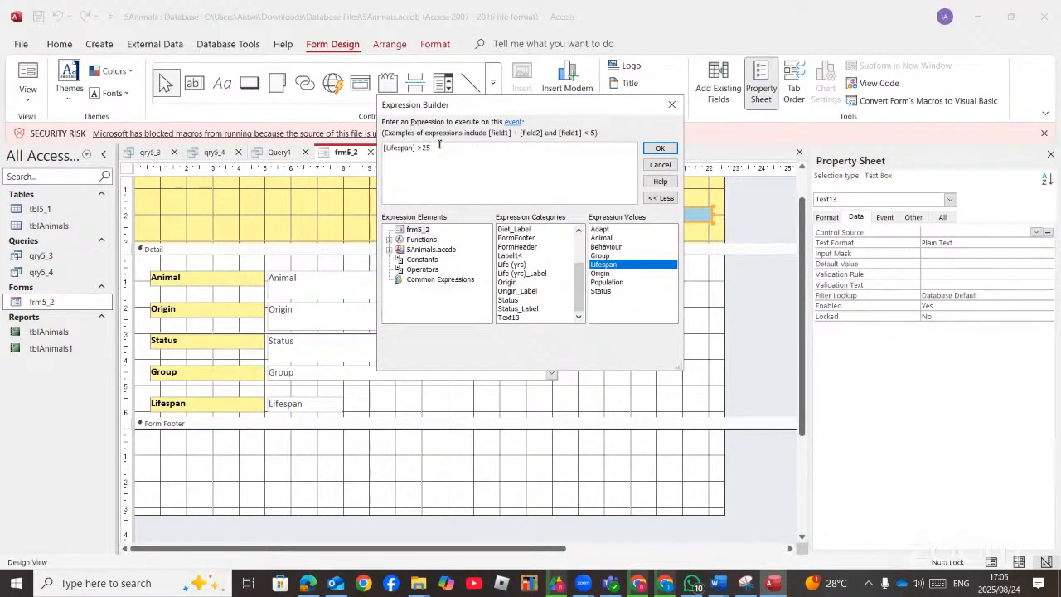
left_click_drag(435, 148, 380, 148)
left_click(659, 147)
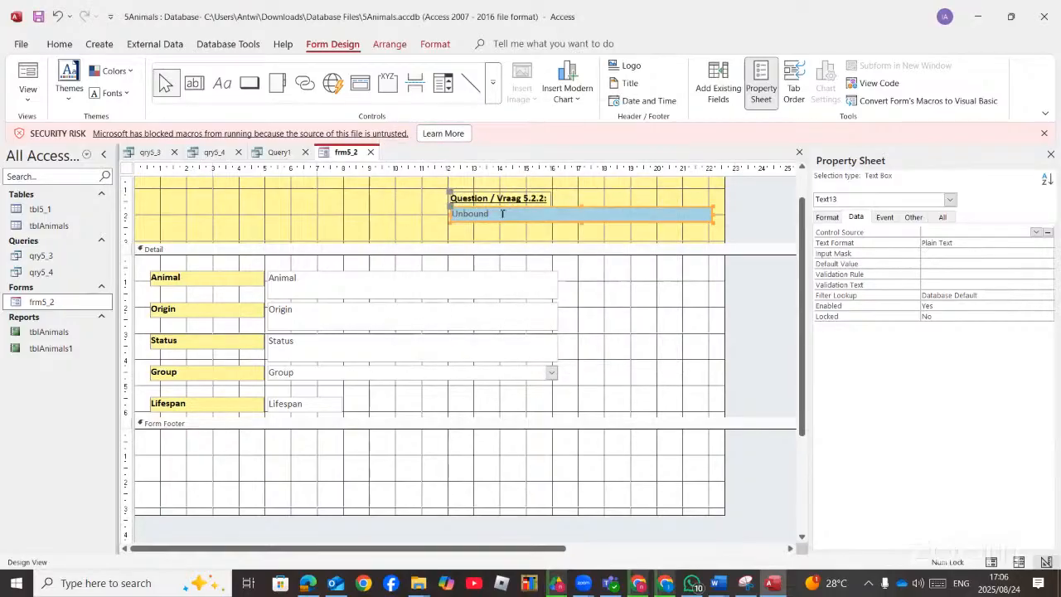
- Enter the formula =[Lifespan]>25 directly in the unbound header text box and check its result in Form View
left_click(497, 213)
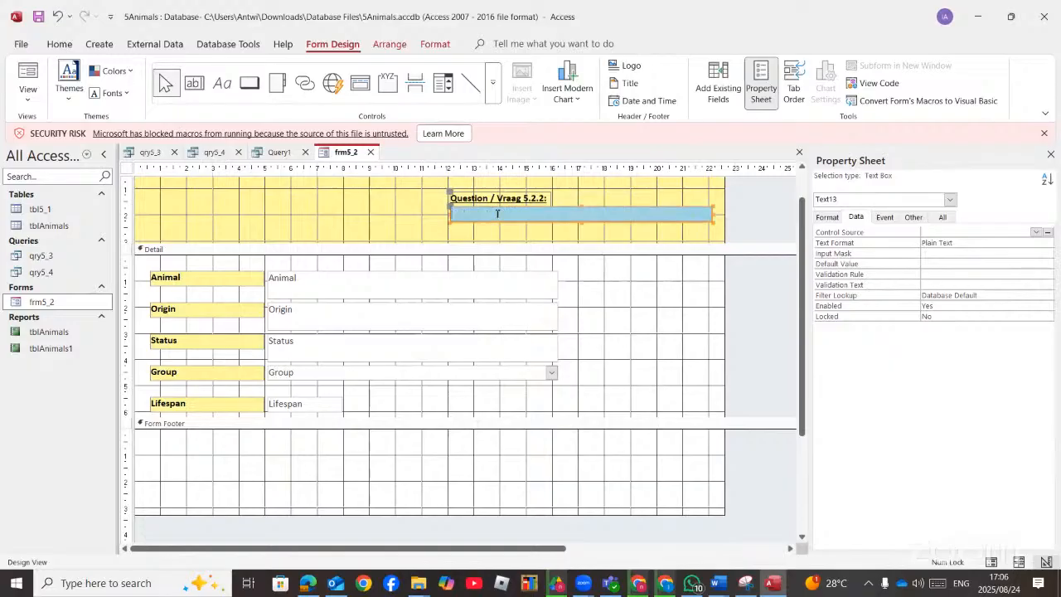
type("=[Lifespan]>25")
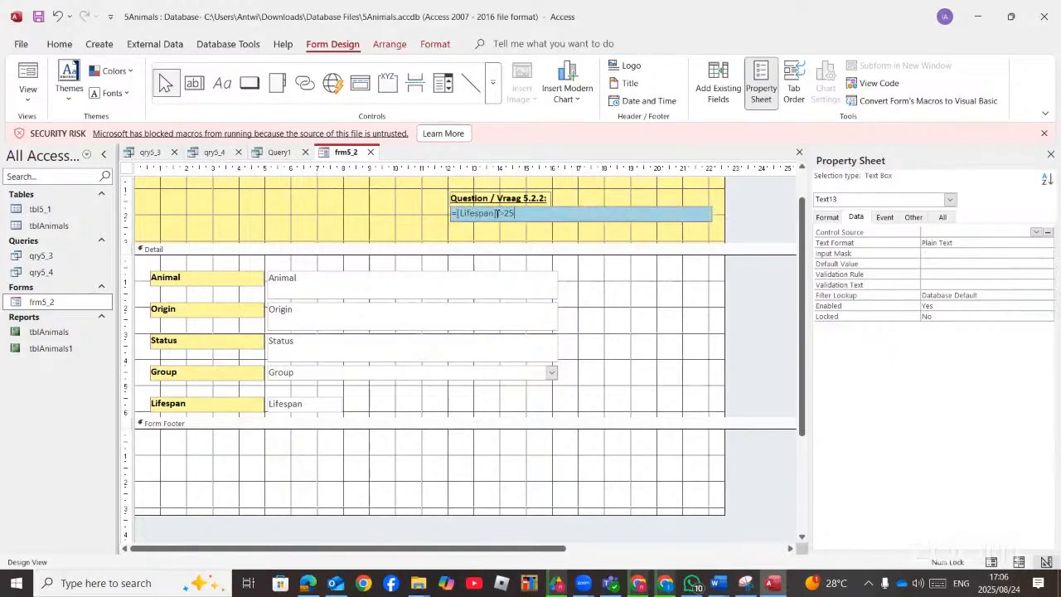
left_click(340, 206)
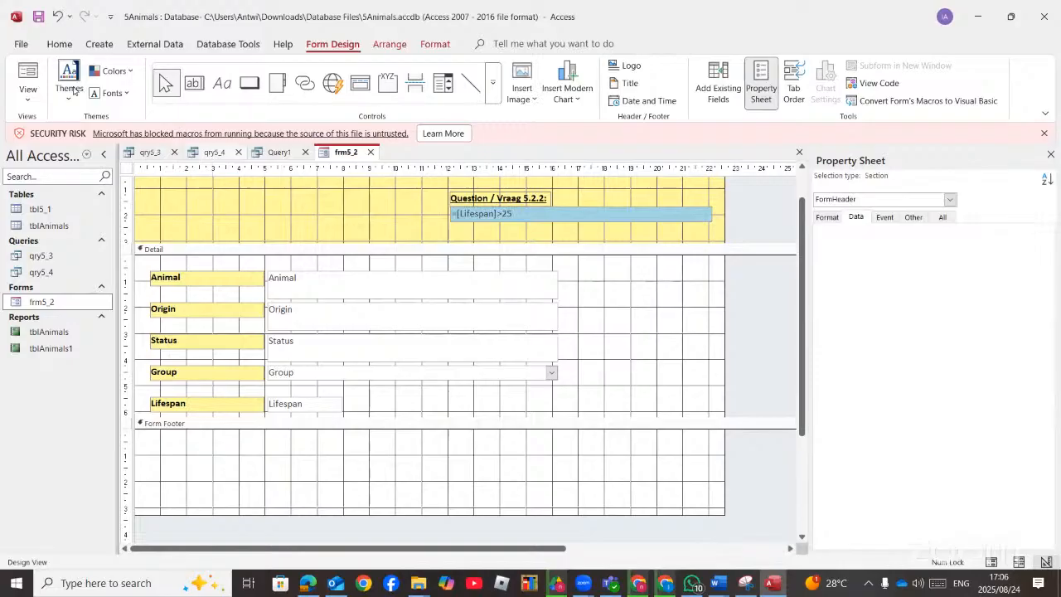
left_click(27, 73)
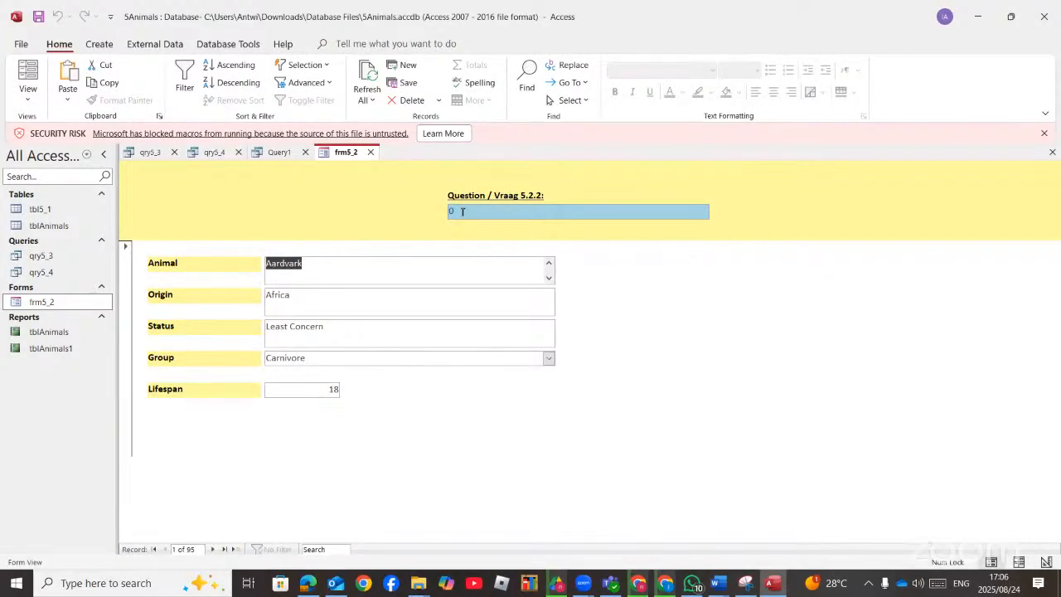
- Return frm5_2 to Design View and set the header text box's format to Yes/No
left_click(27, 100)
left_click(68, 182)
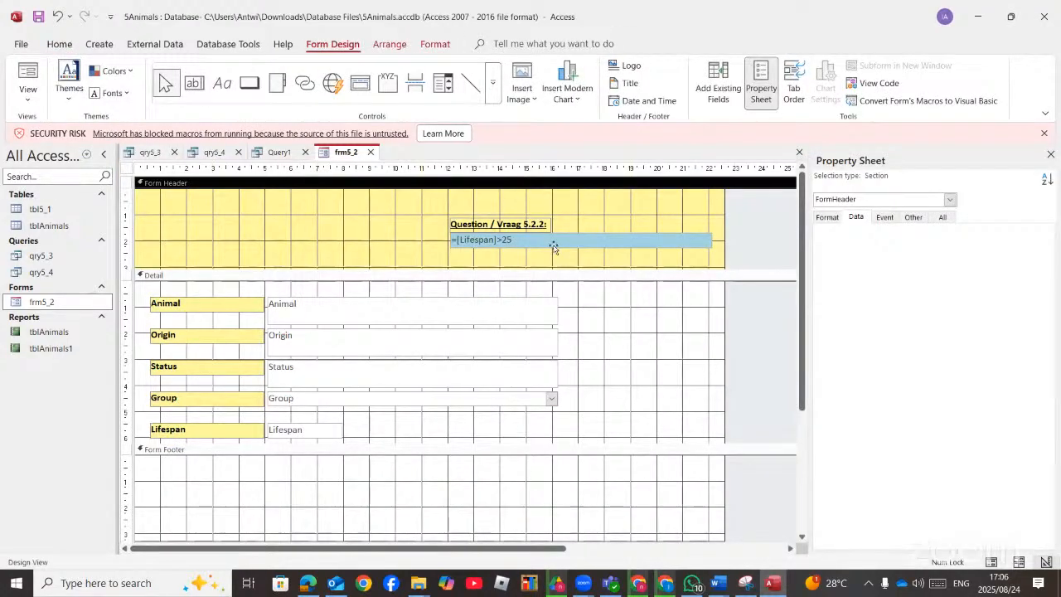
left_click(554, 247)
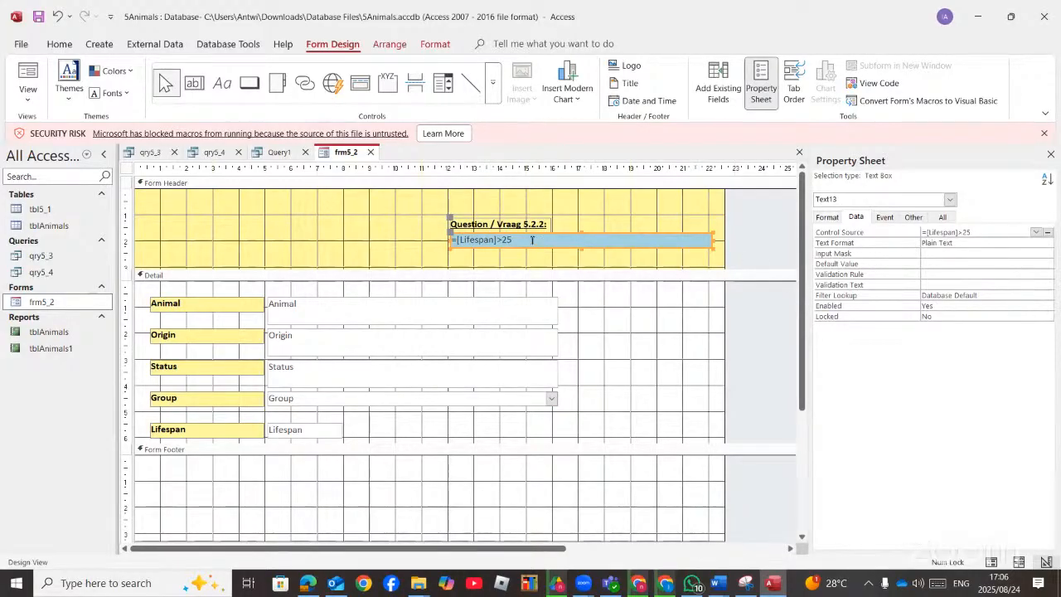
left_click(532, 240)
left_click(828, 218)
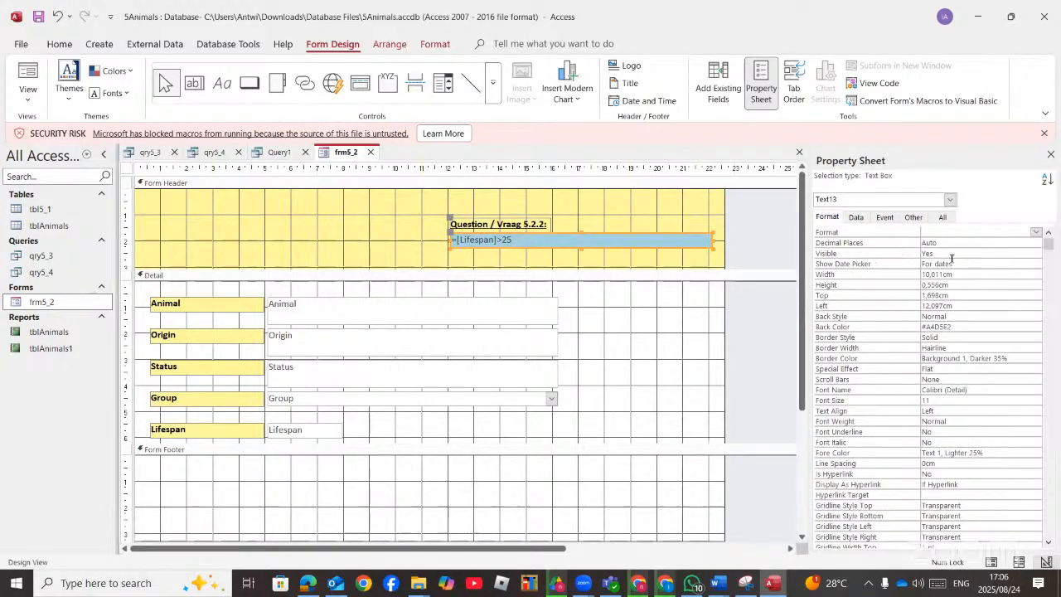
left_click(1035, 232)
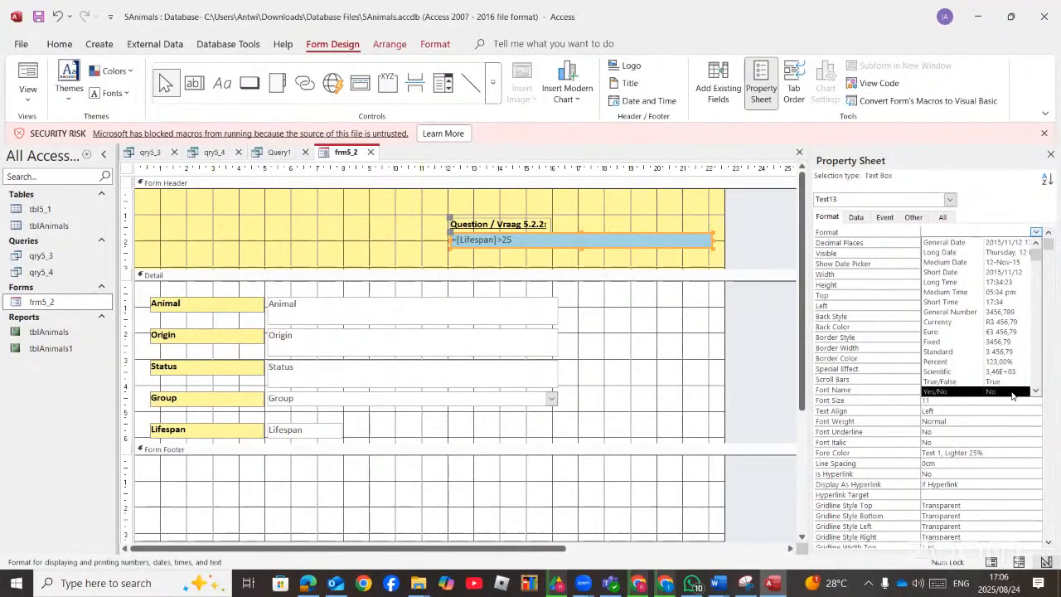
key("Return")
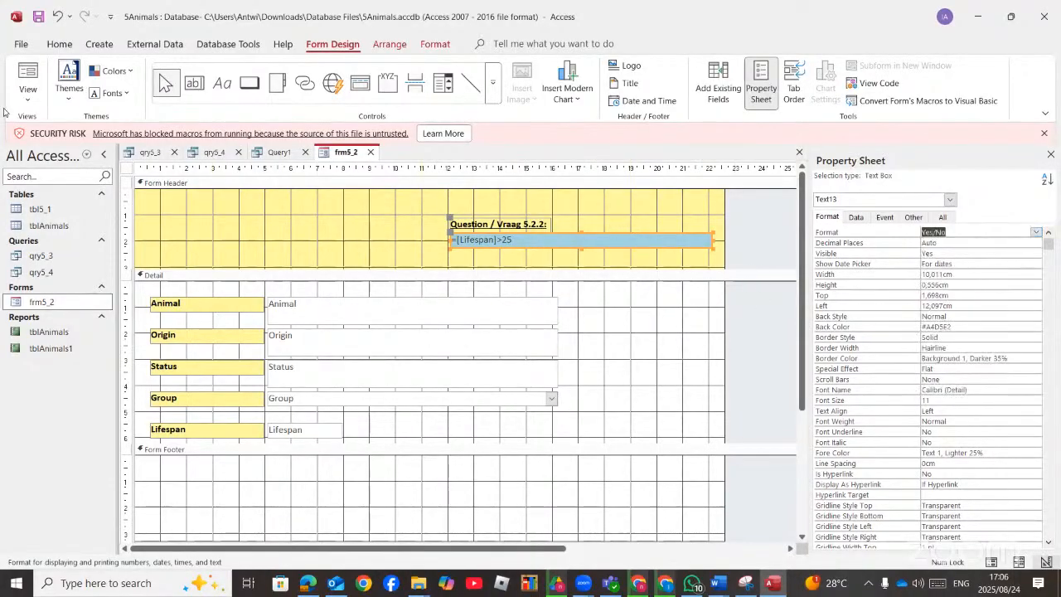
- Check the header text box's Yes/No answer in Form View
left_click(20, 73)
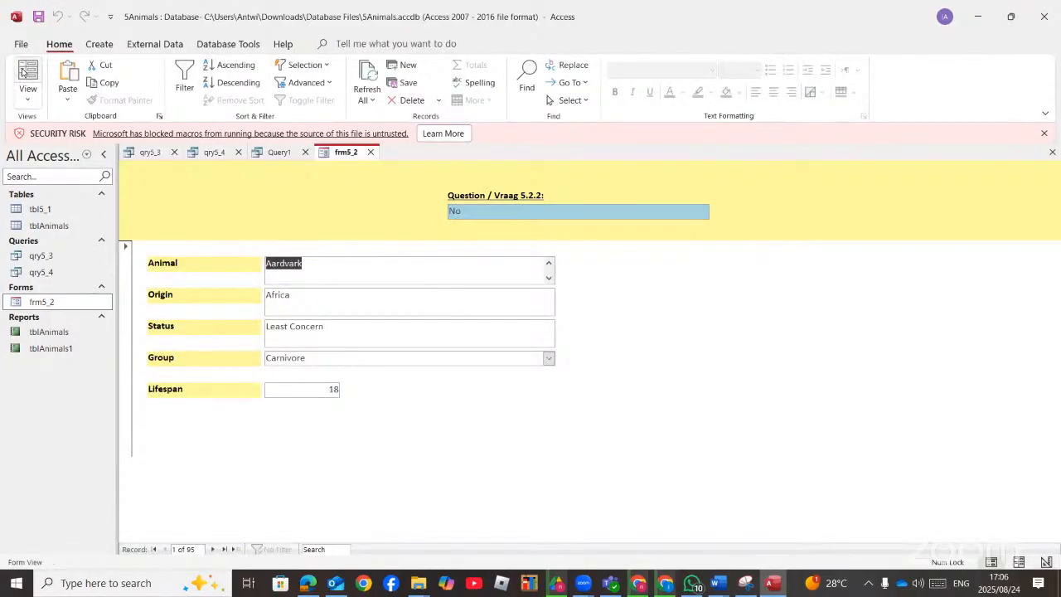
left_click(25, 73)
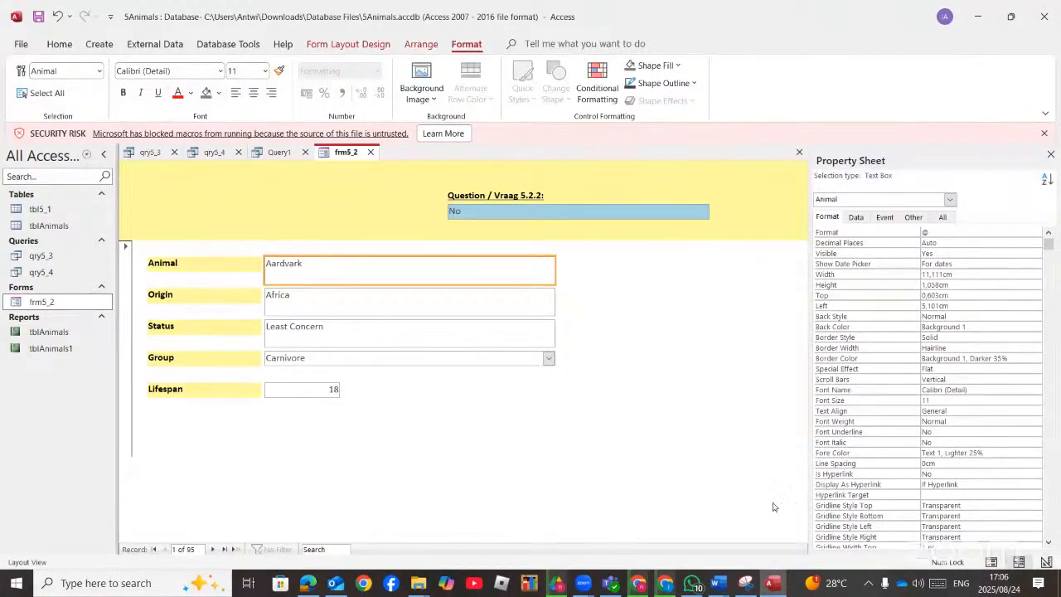
left_click(991, 562)
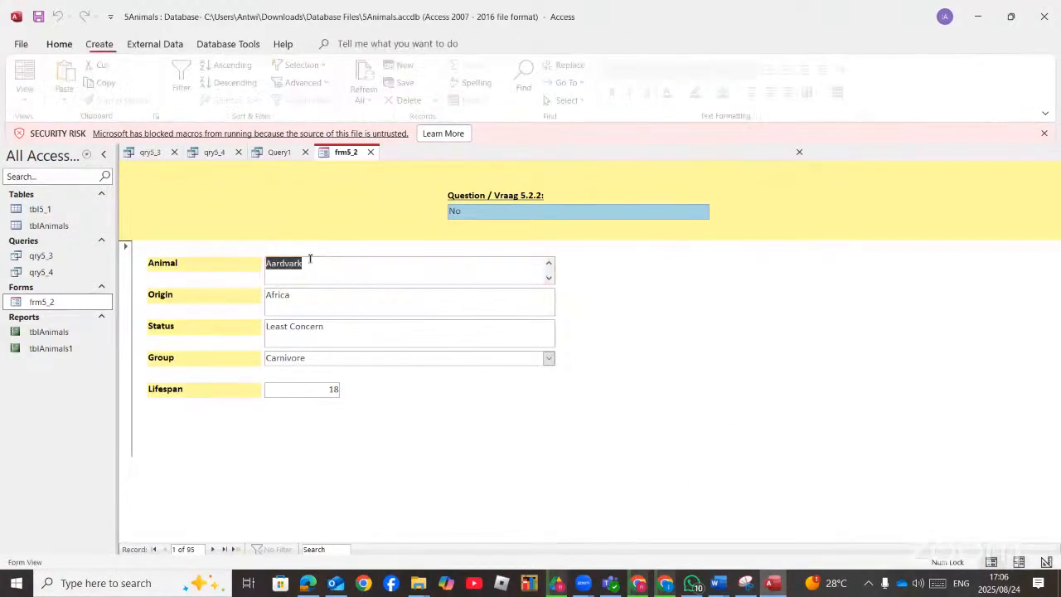
- Look through the question PDF in Edge for the 5Inventory form question and read its requirements
left_click(308, 583)
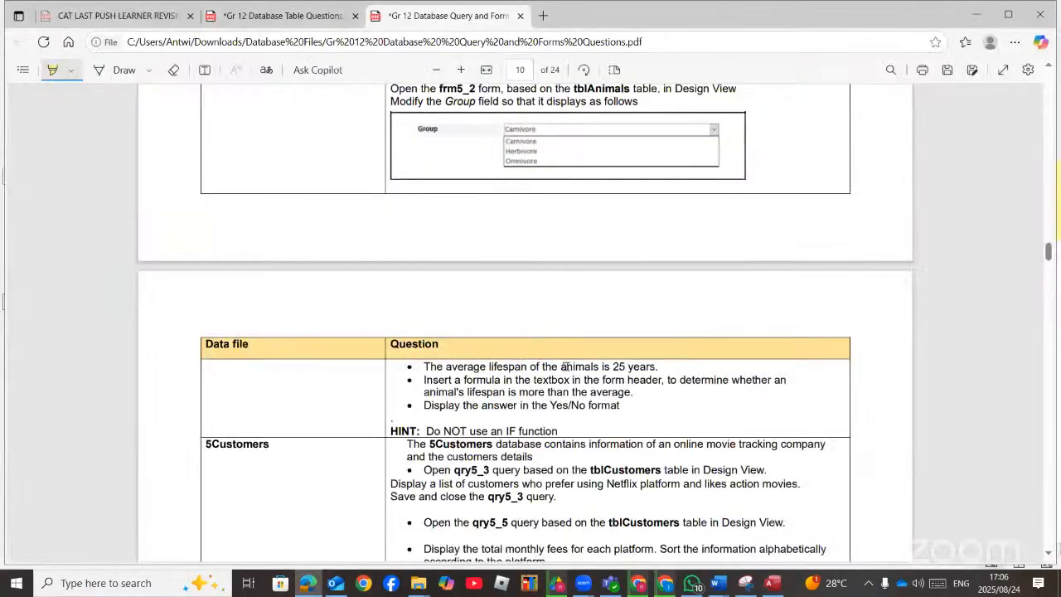
scroll(566, 367, "down", 2)
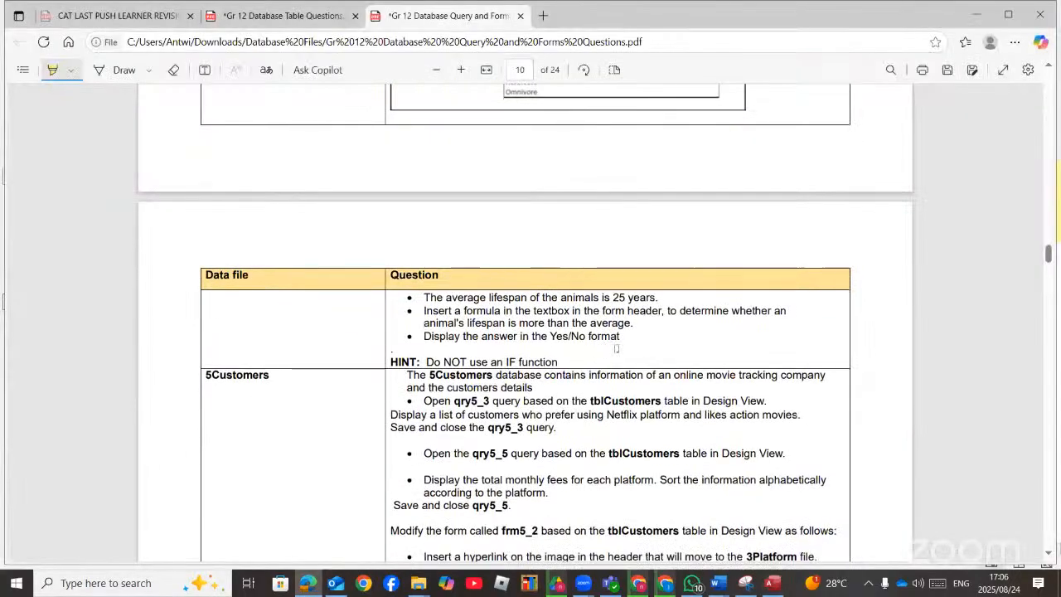
scroll(616, 348, "down", 4)
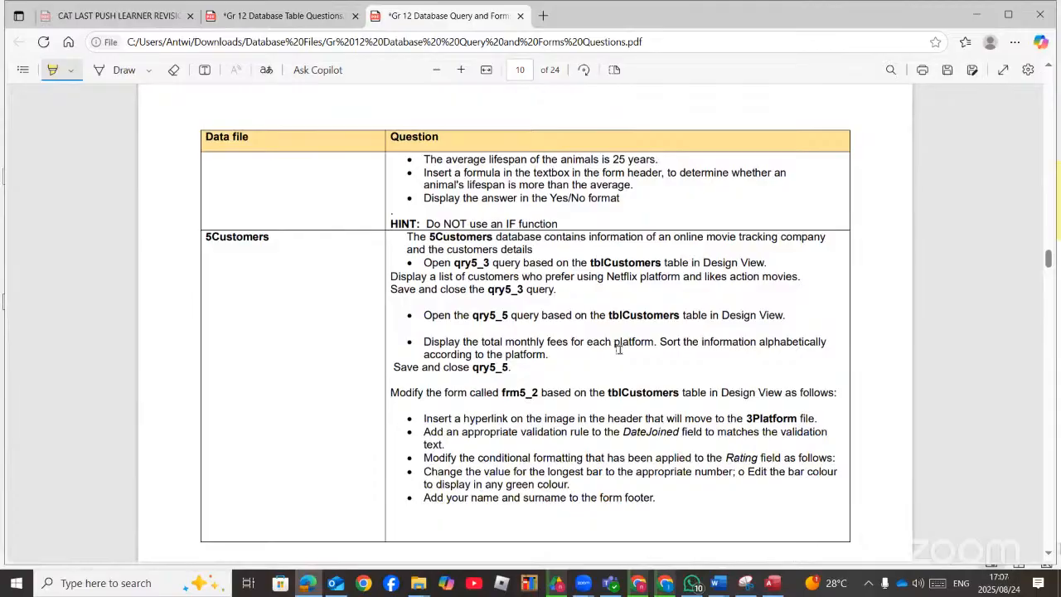
scroll(619, 349, "up", 20)
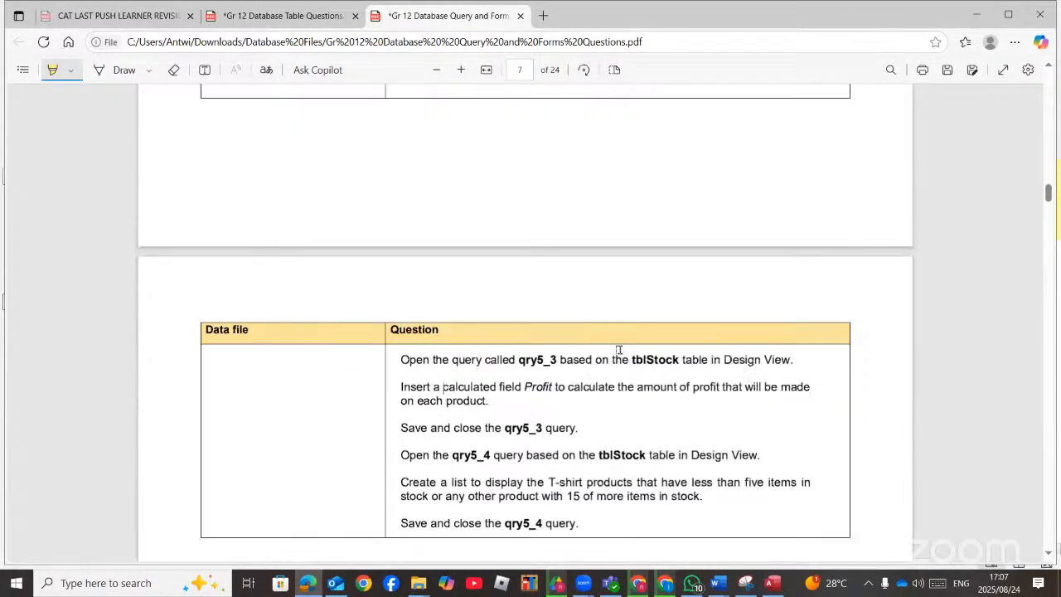
scroll(618, 349, "up", 20)
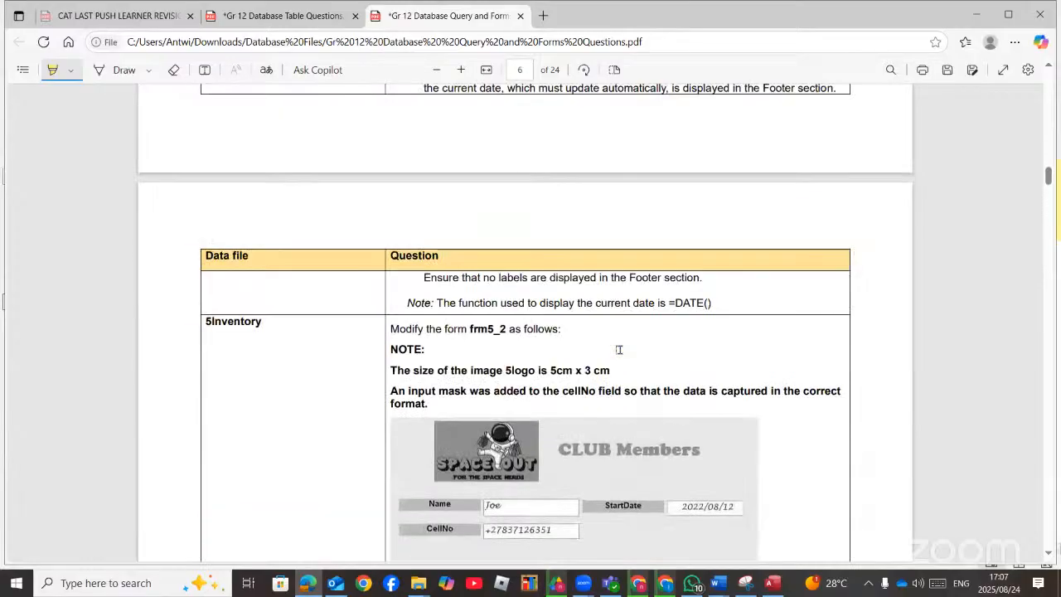
scroll(618, 350, "up", 6)
scroll(390, 306, "down", 6)
scroll(390, 306, "down", 2)
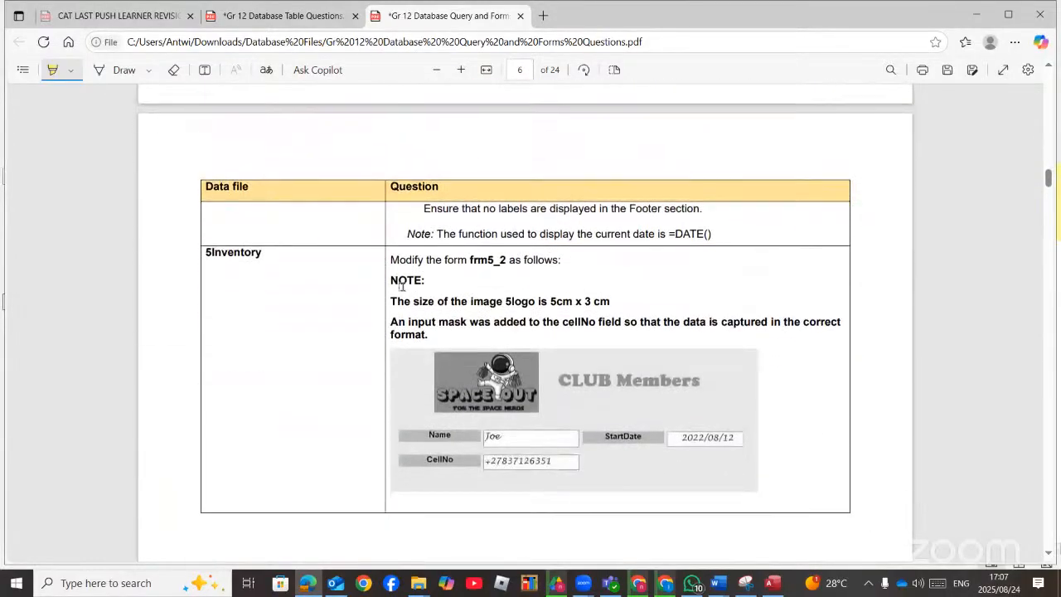
scroll(402, 286, "down", 2)
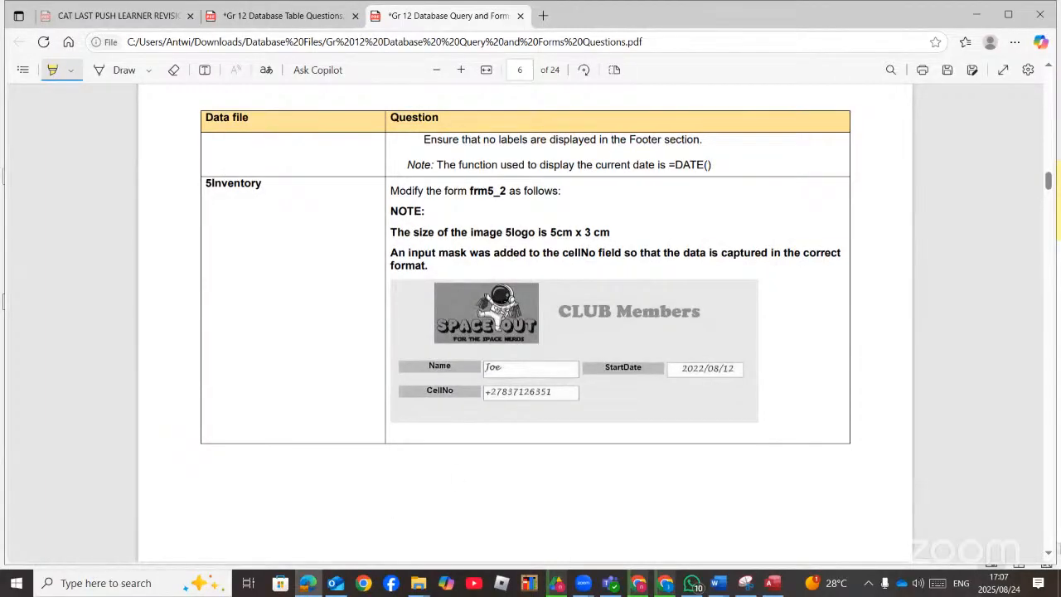
scroll(503, 303, "up", 5)
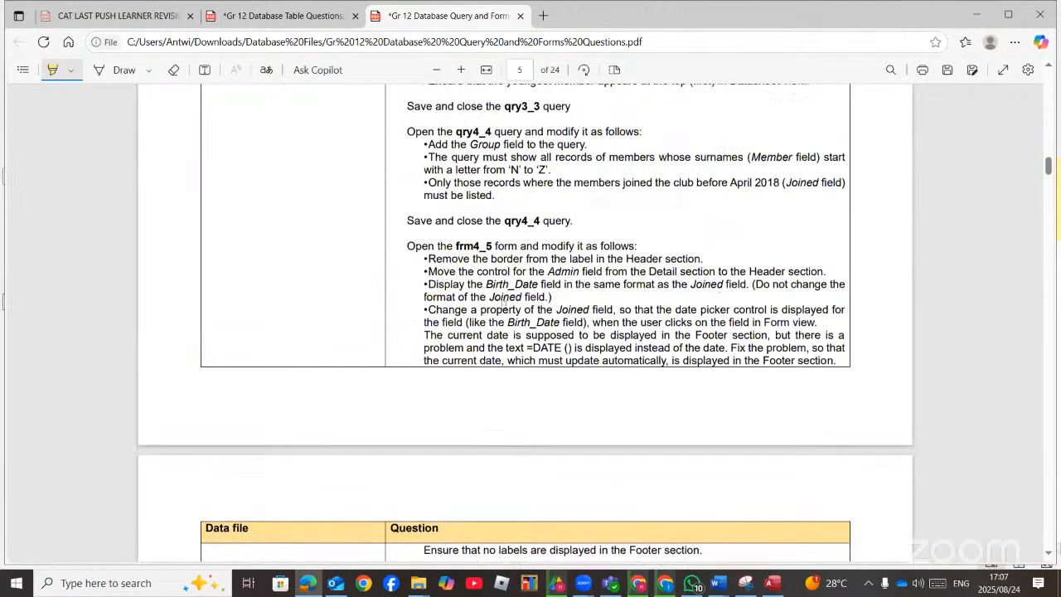
scroll(503, 304, "down", 5)
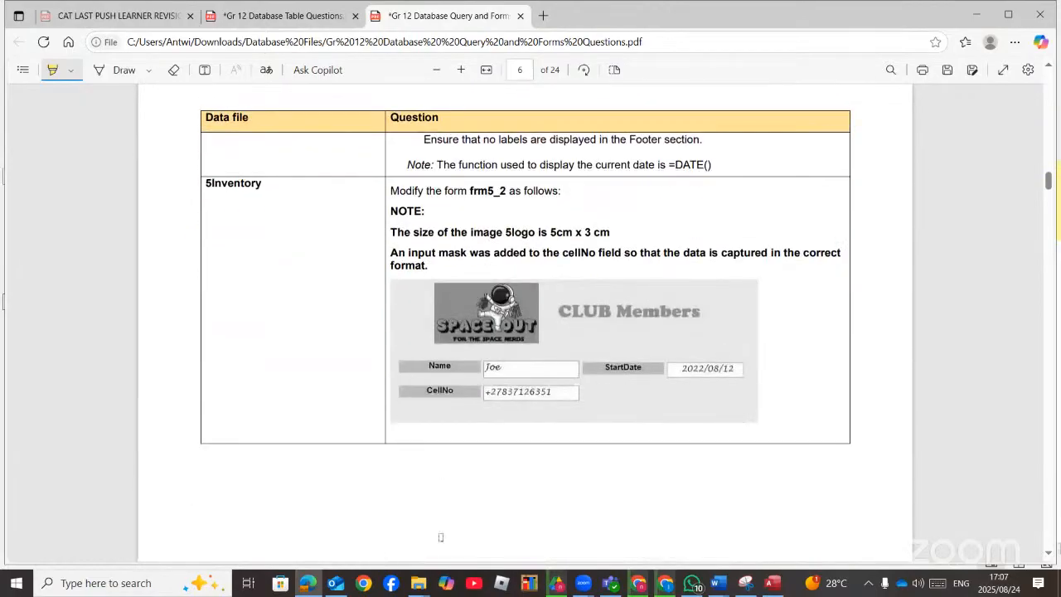
- Open the 5Inventory database from the Database Files folder in File Explorer and open its frm5_2 form in Design View
left_click(418, 583)
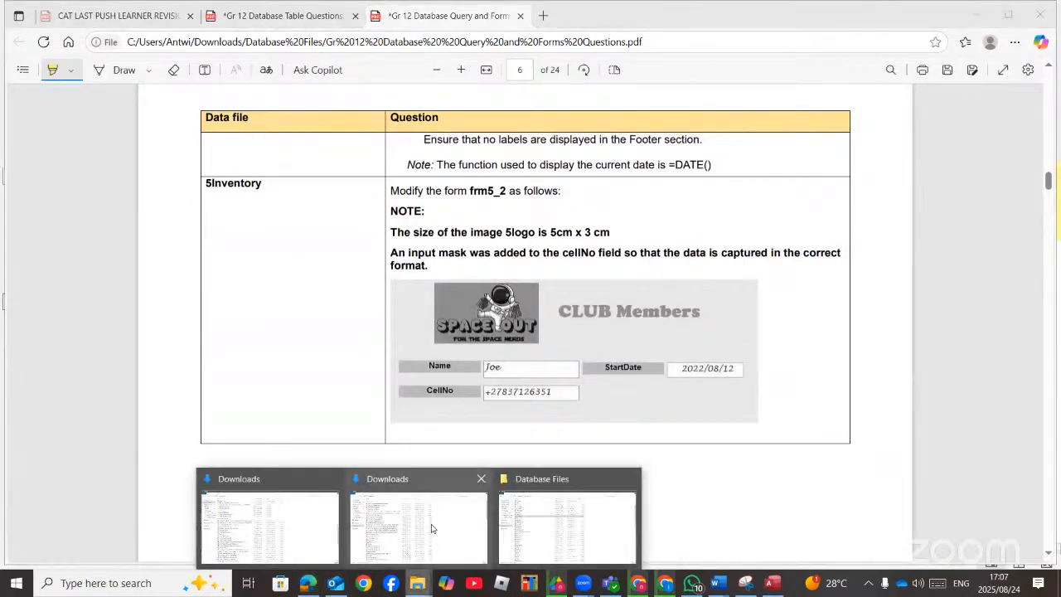
left_click(567, 528)
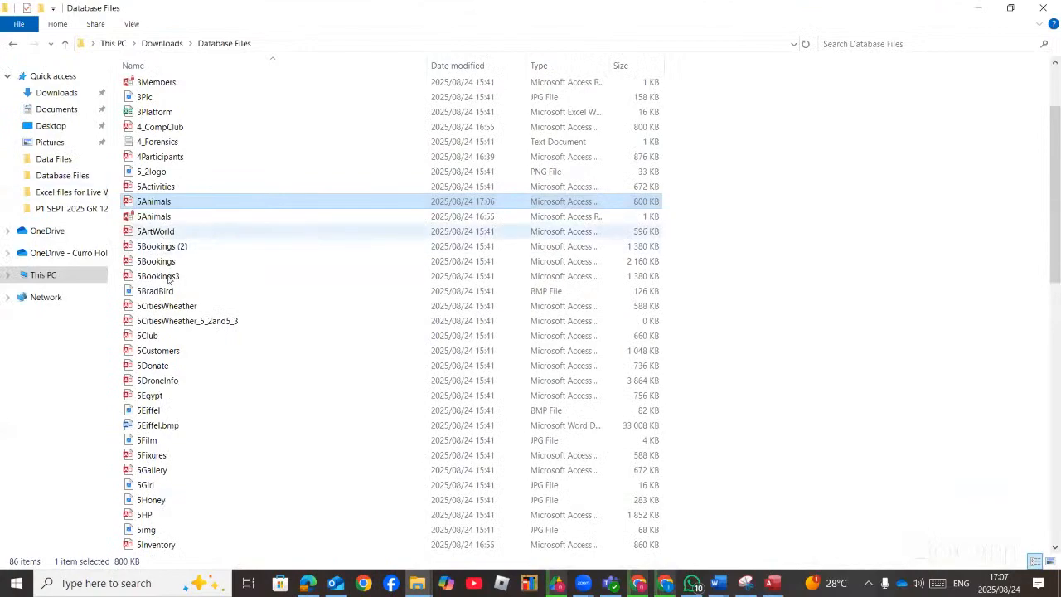
scroll(172, 519, "down", 1)
double_click(178, 502)
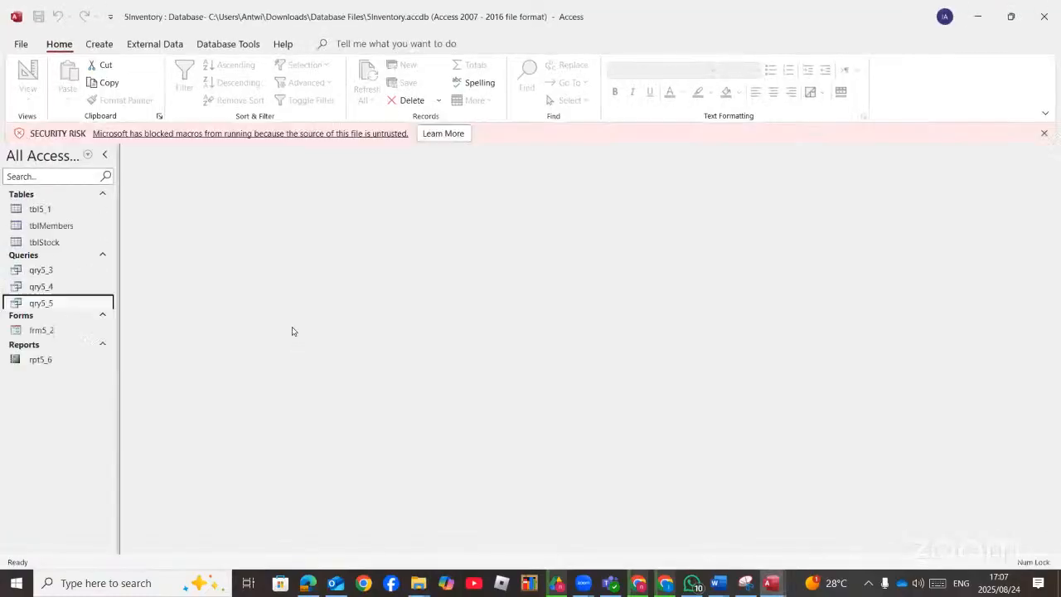
right_click(31, 339)
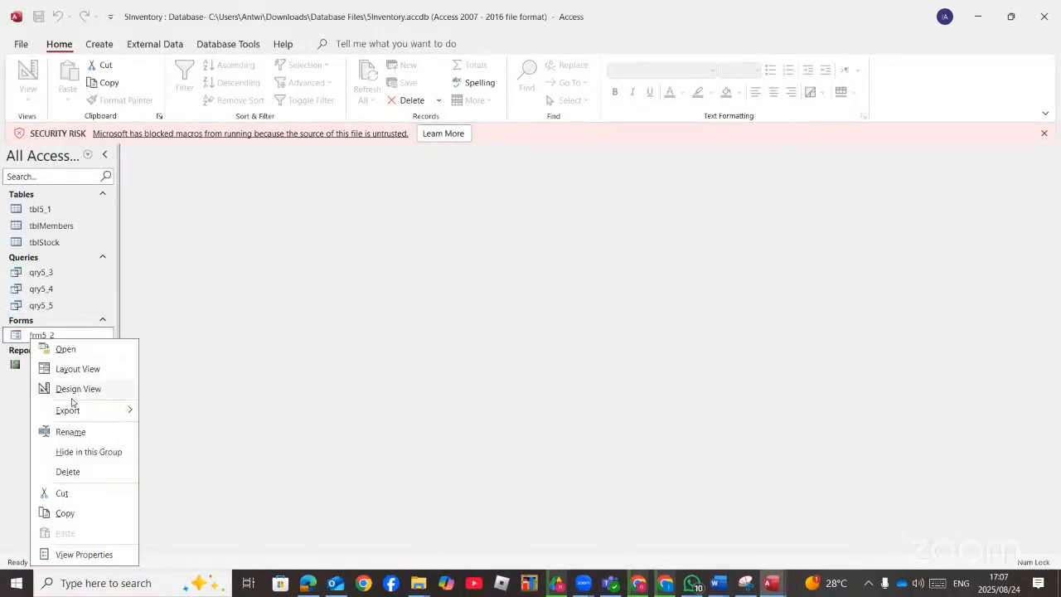
left_click(72, 389)
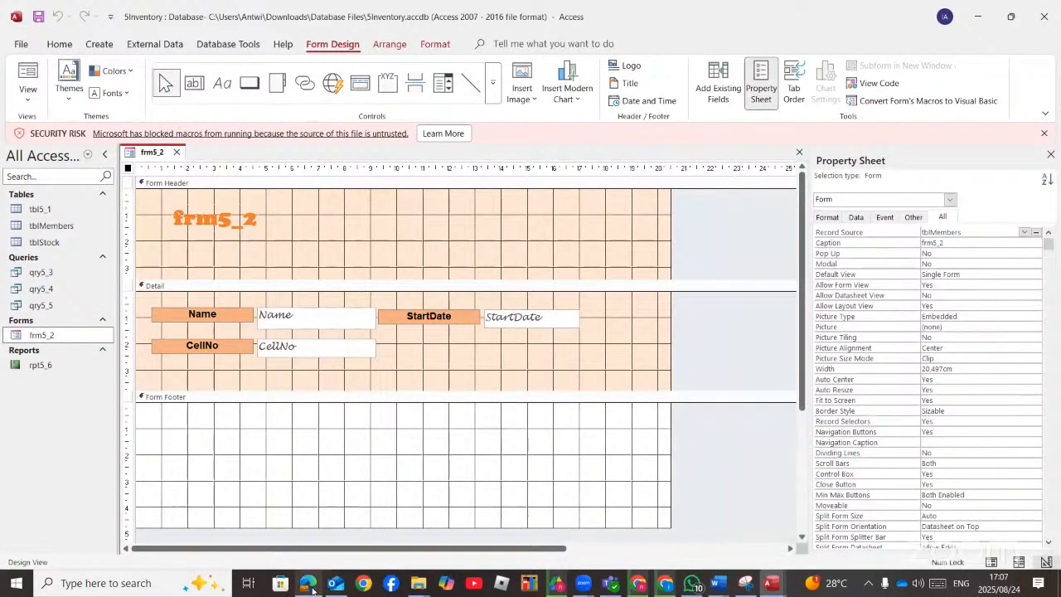
- Compare the frm5_2 design with the question PDF's logo size, CLUB Members title and CellNo input mask requirements
left_click(309, 585)
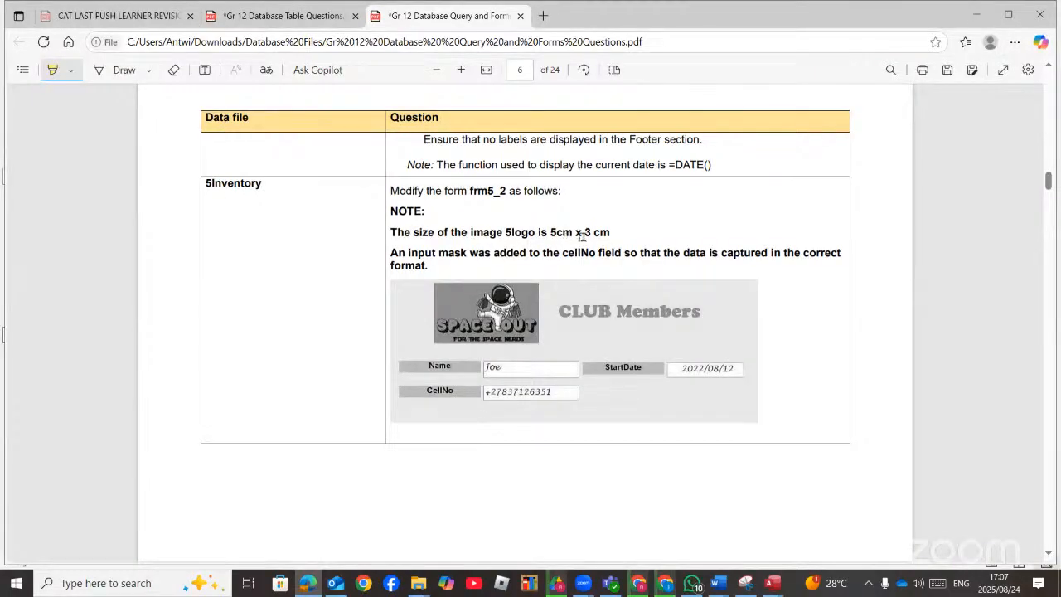
left_click(309, 584)
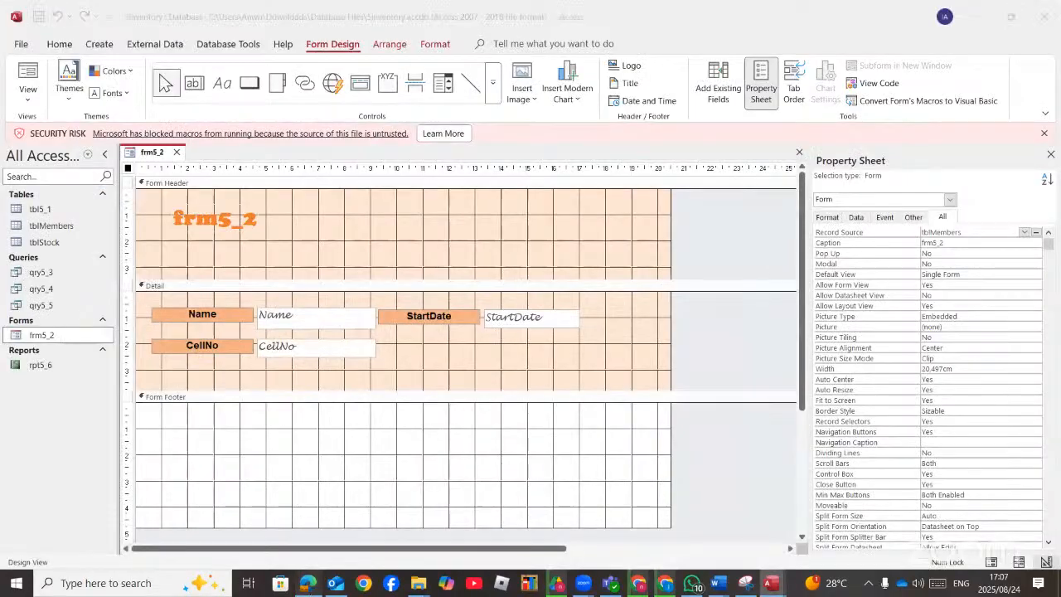
left_click(308, 584)
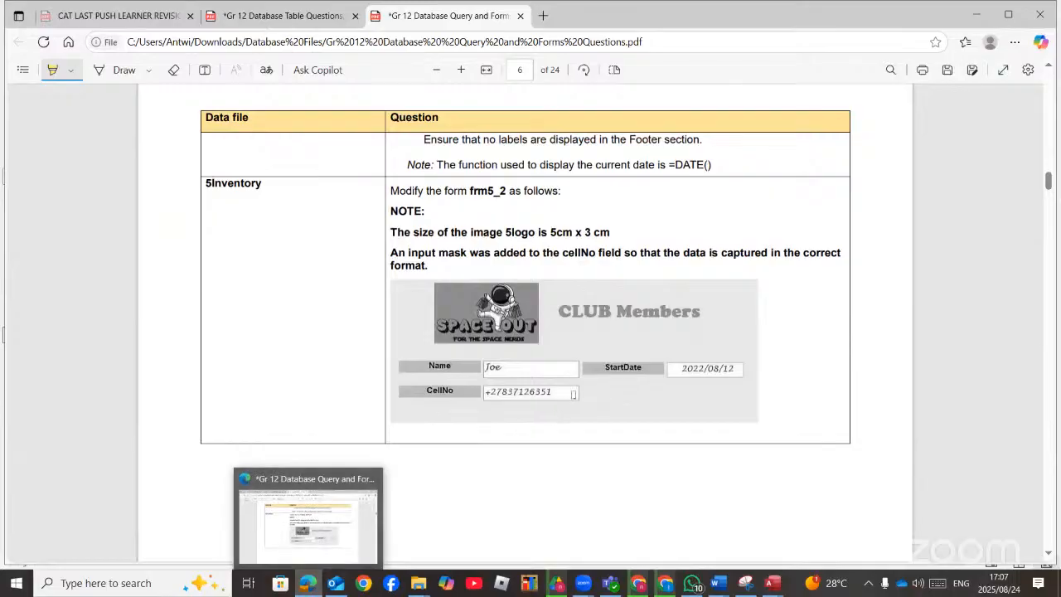
- Switch back to Access and insert the shared 5Logo image at the left of frm5_2's form header, about 4.5 cm wide and 3.2 cm high
scroll(573, 397, "down", 3)
scroll(573, 397, "down", 1)
scroll(573, 395, "up", 3)
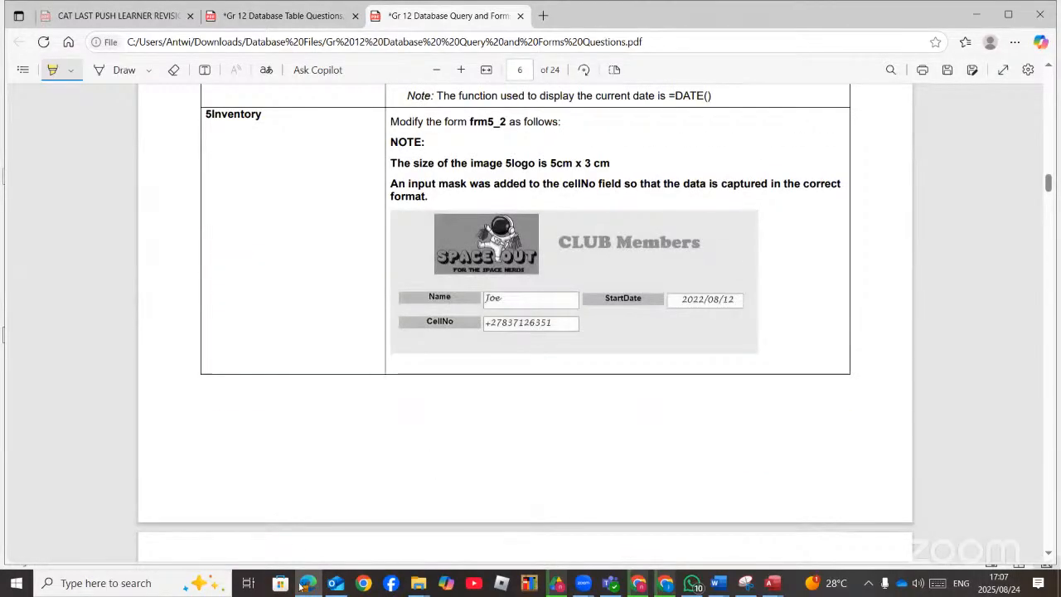
key("alt+Tab")
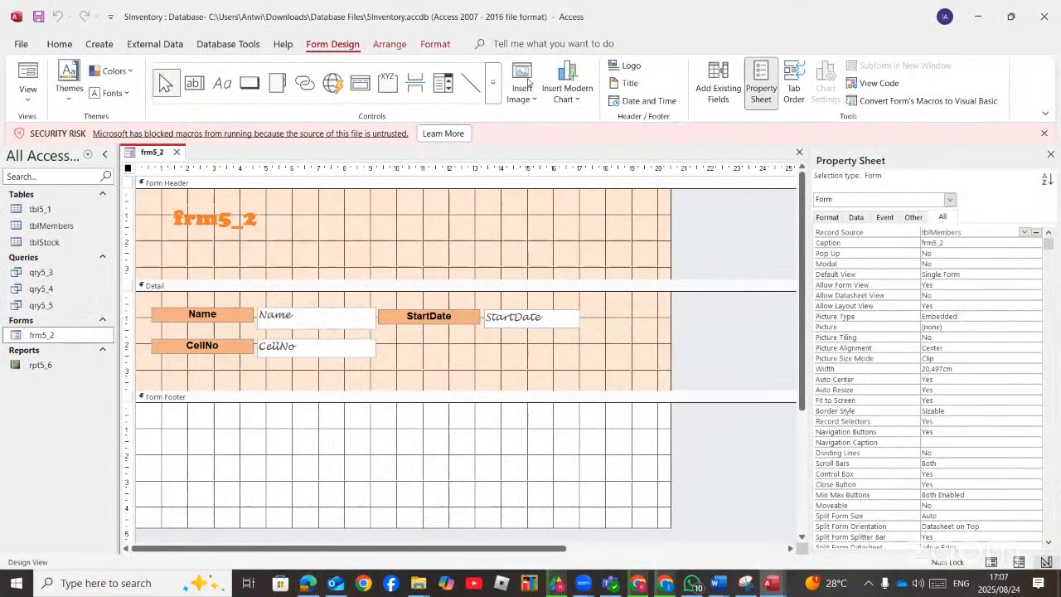
left_click(626, 72)
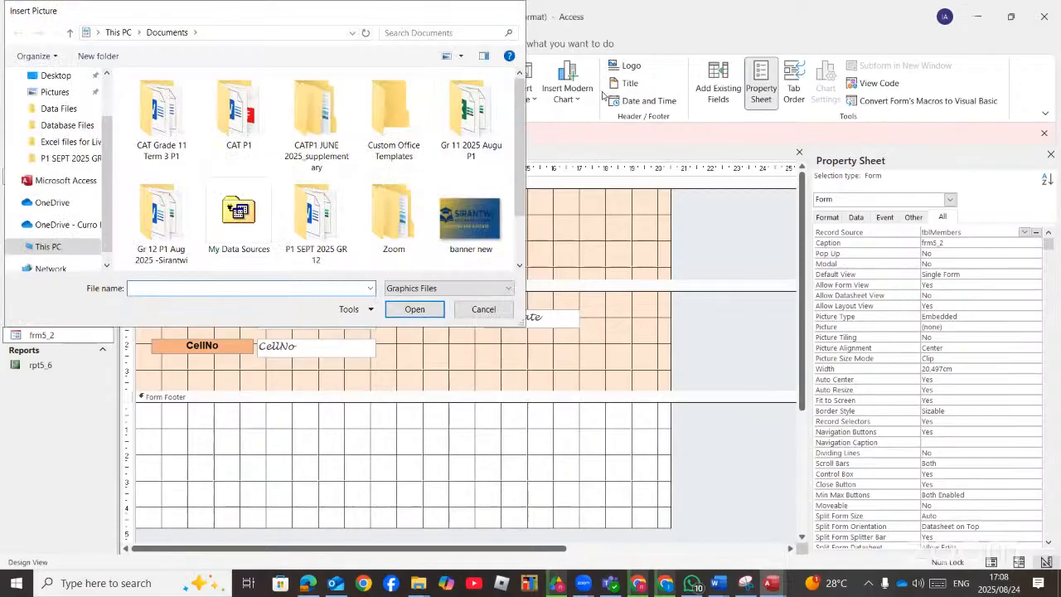
key("Escape")
left_click(535, 100)
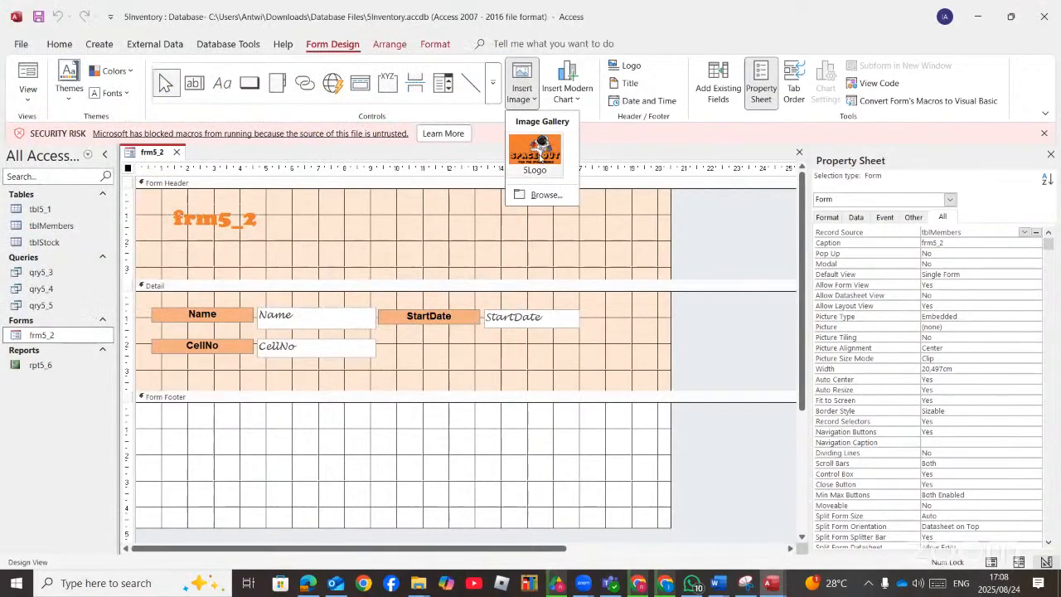
left_click(535, 150)
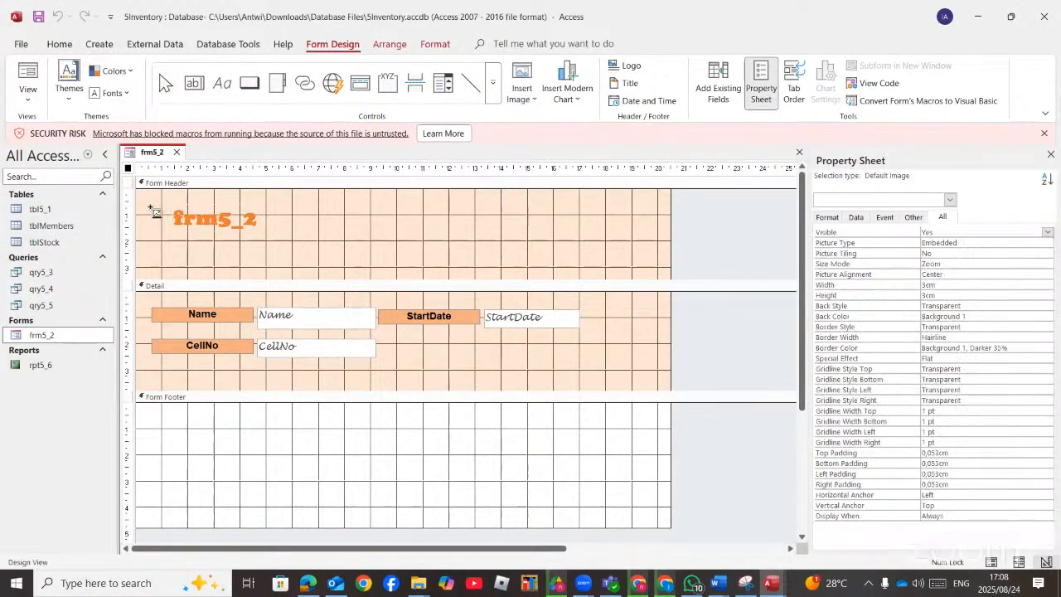
left_click_drag(140, 200, 260, 280)
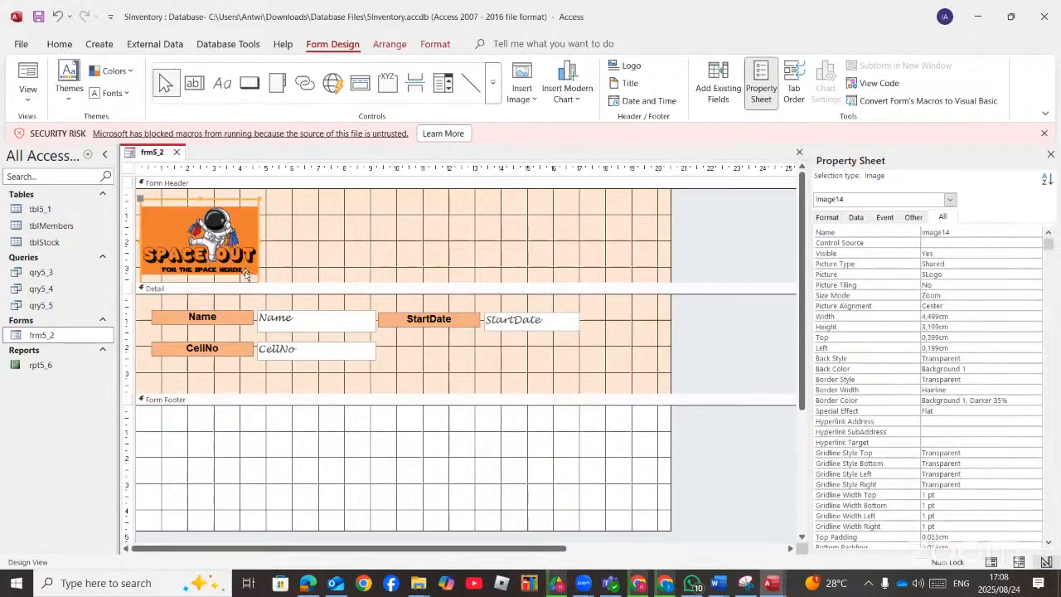
- Move the header title to about the 15 cm mark and place the logo about 0.4 cm from the header's top and left edges
left_click_drag(227, 205, 393, 216)
left_click(218, 212)
left_click_drag(218, 204, 571, 204)
left_click(398, 232)
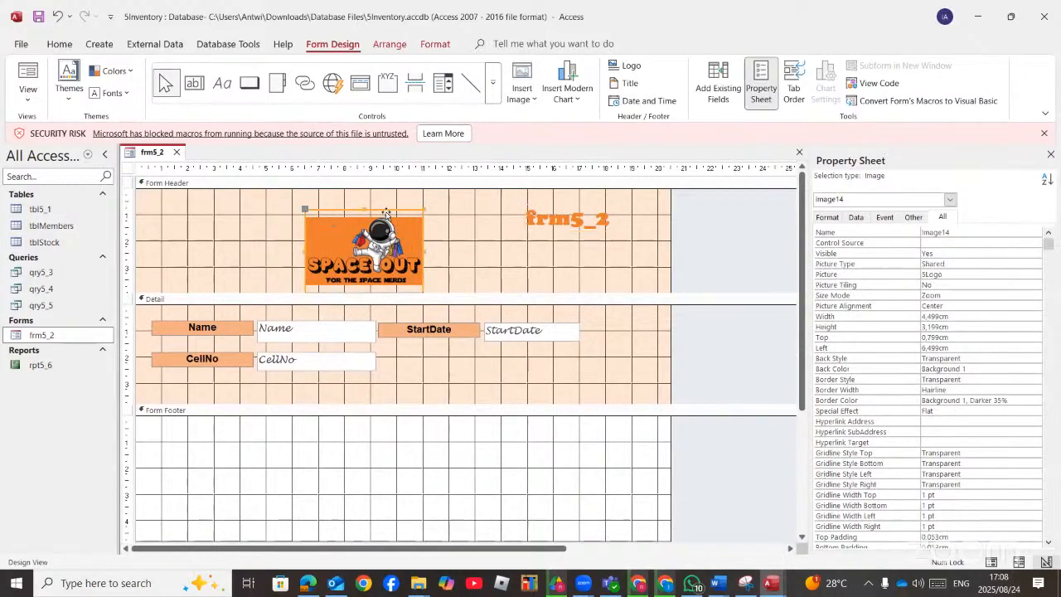
left_click_drag(386, 212, 229, 204)
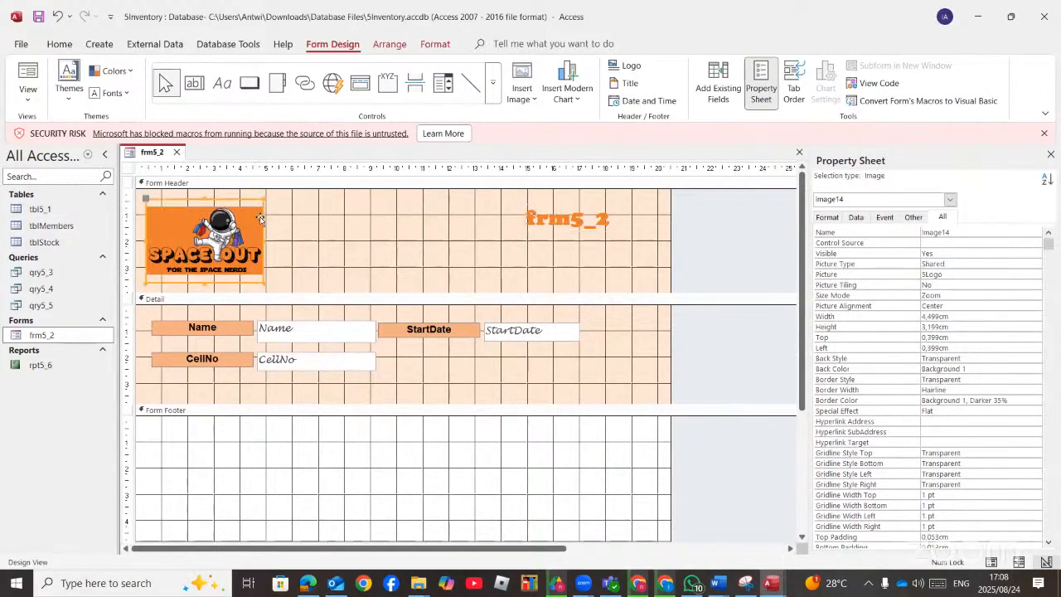